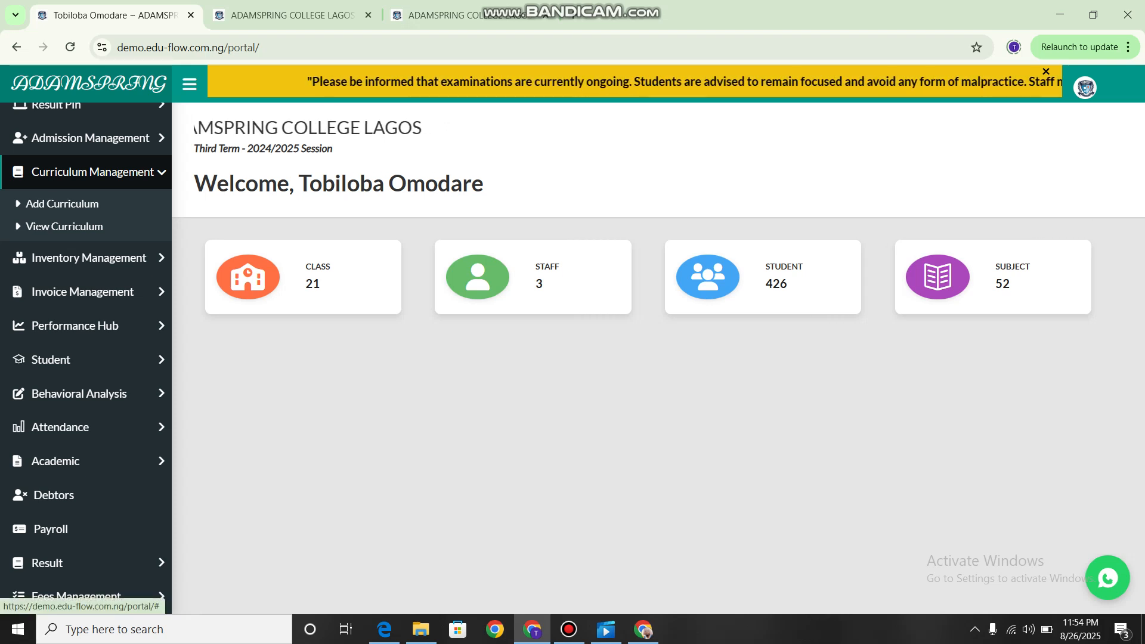
# Open the curriculum list, examine the title, subject and other fields of the curriculum upload form, and close the form without uploading.
pyautogui.click(64, 226)
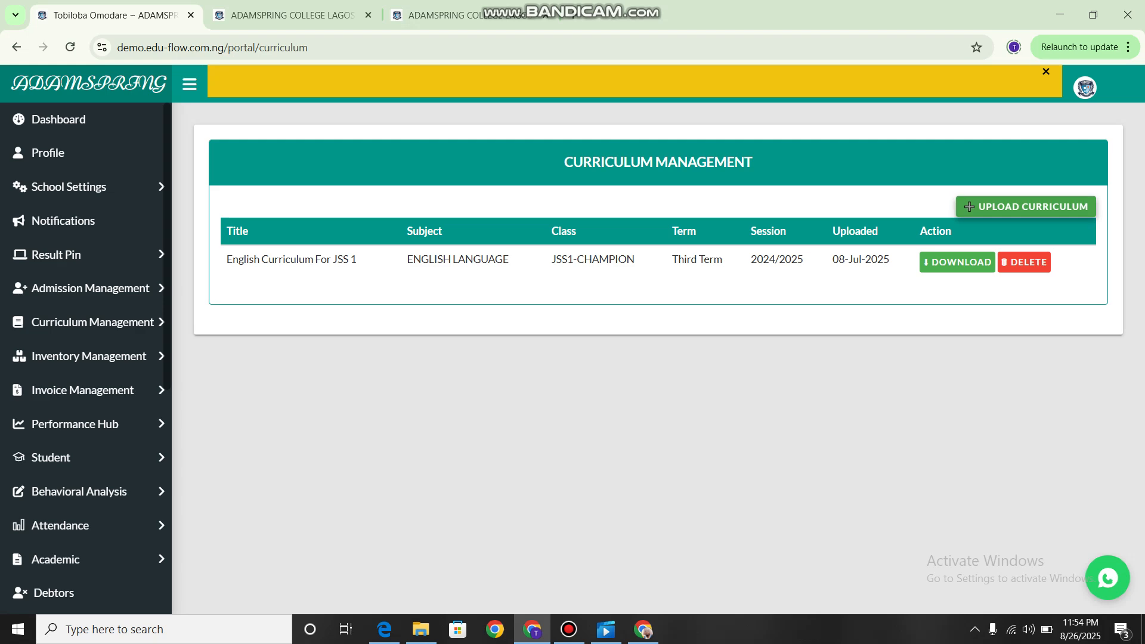
pyautogui.click(970, 206)
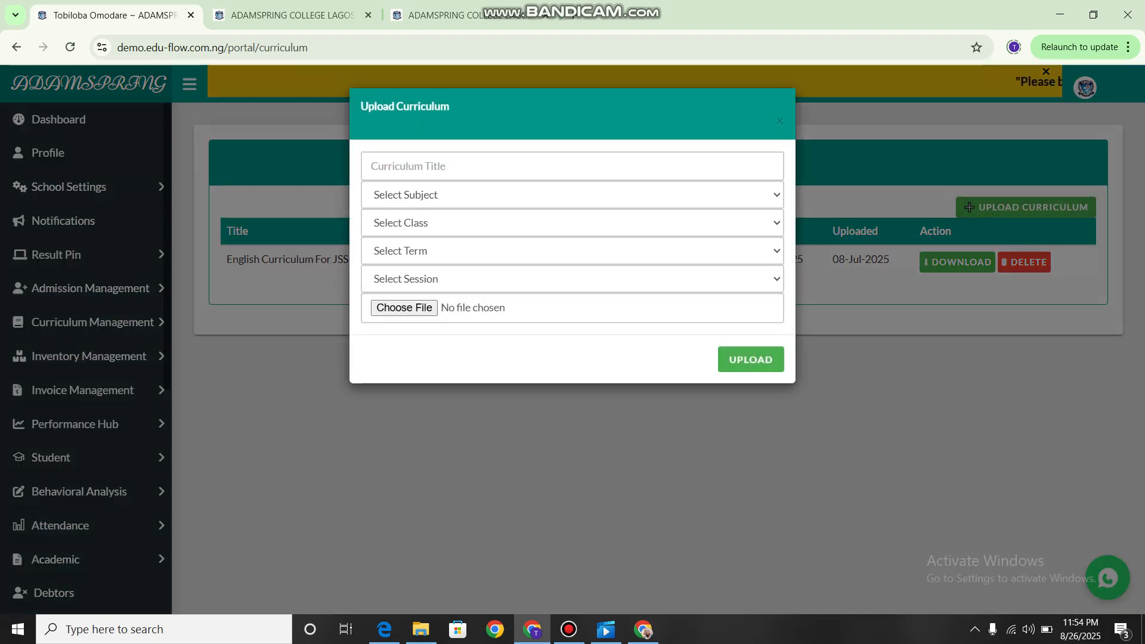
pyautogui.click(572, 195)
pyautogui.click(572, 166)
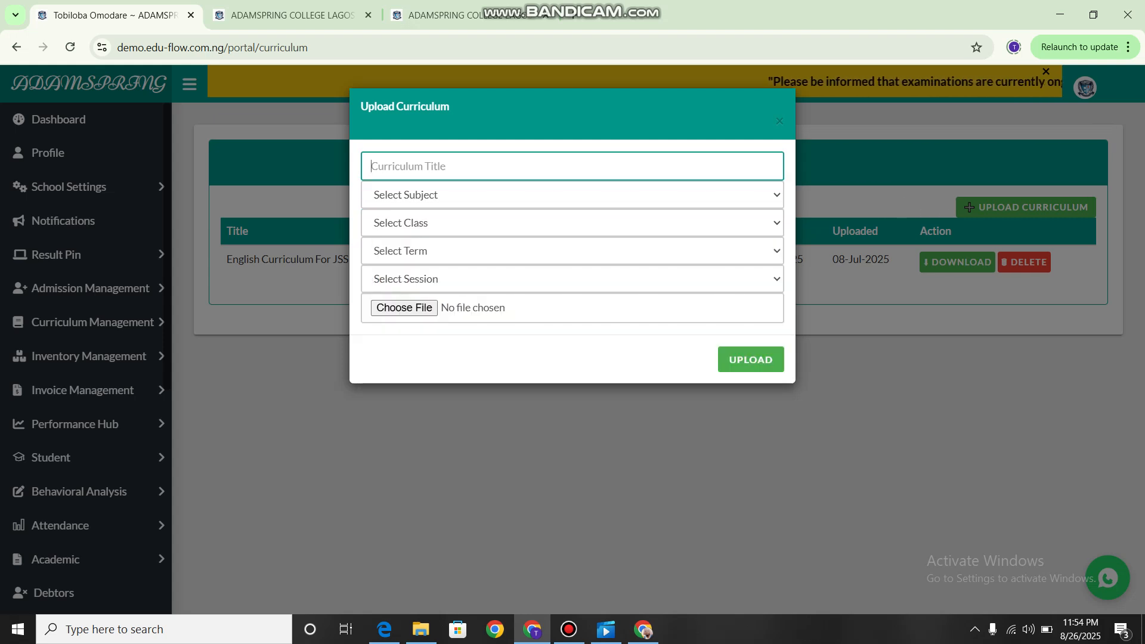
pyautogui.click(571, 195)
pyautogui.click(571, 195)
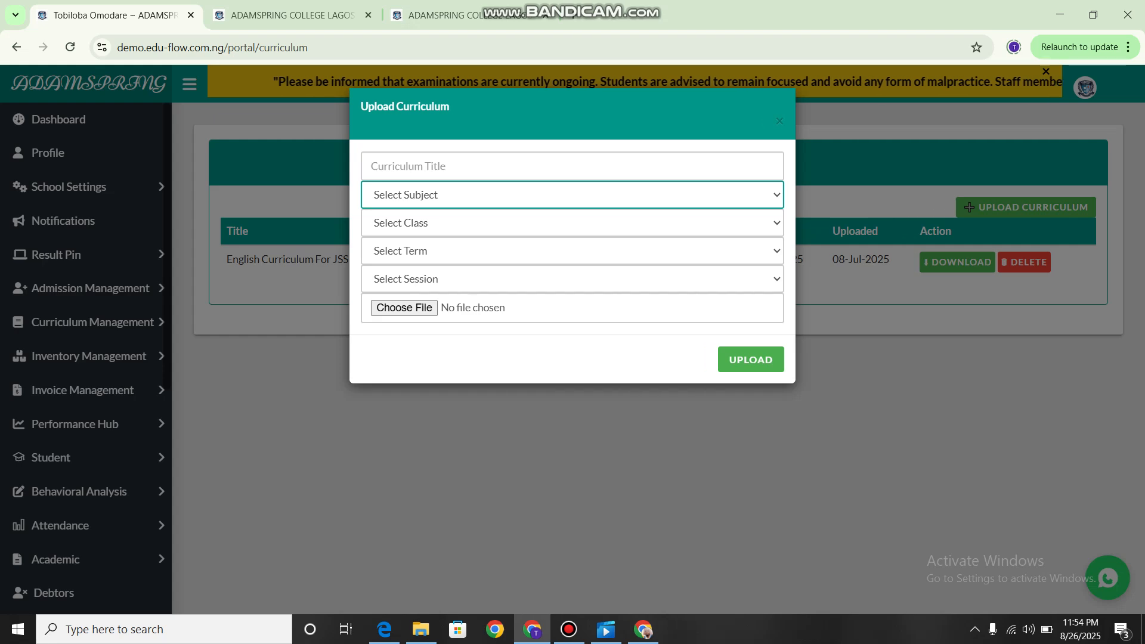
pyautogui.click(779, 121)
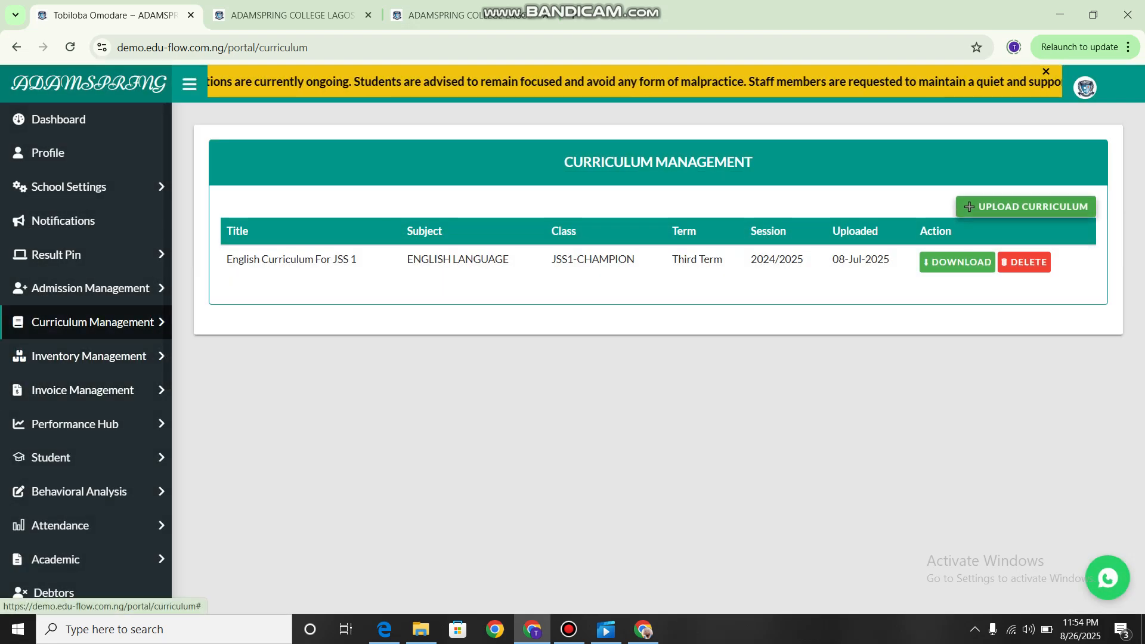
# Open the inventory items page and examine the item name and quantity fields of the new item form.
pyautogui.click(92, 322)
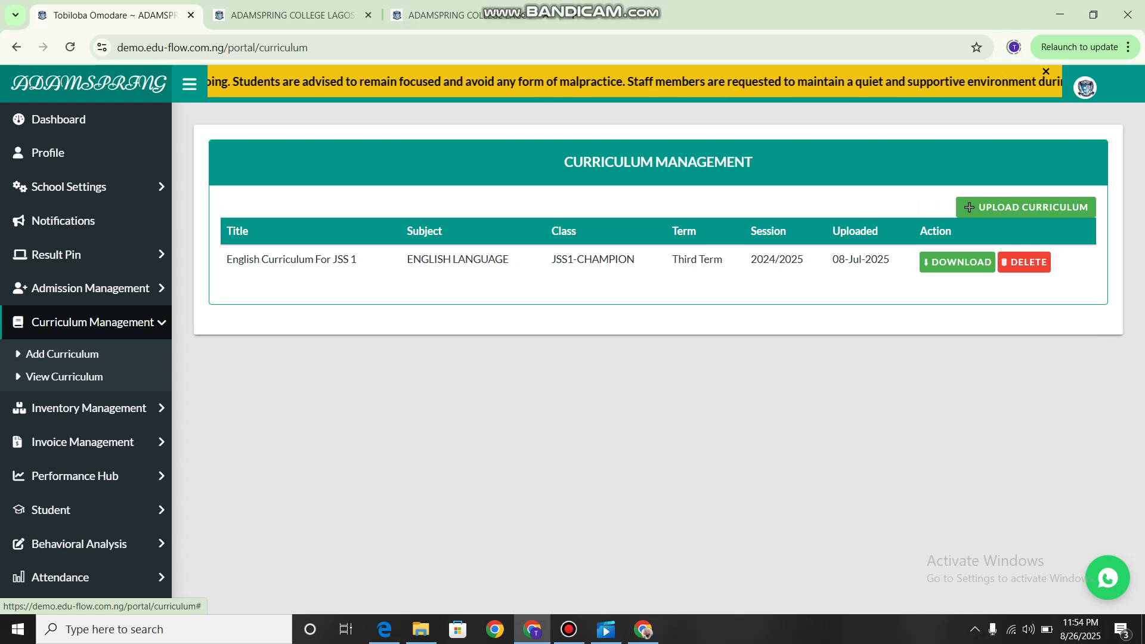
pyautogui.click(89, 408)
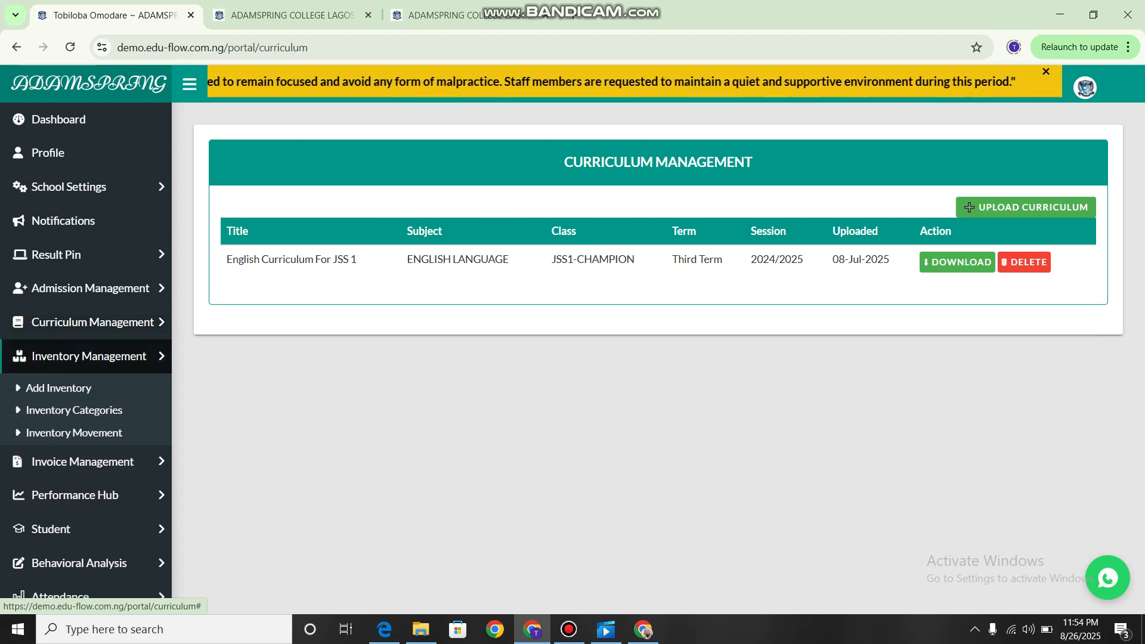
pyautogui.scroll(-2, 90, 322)
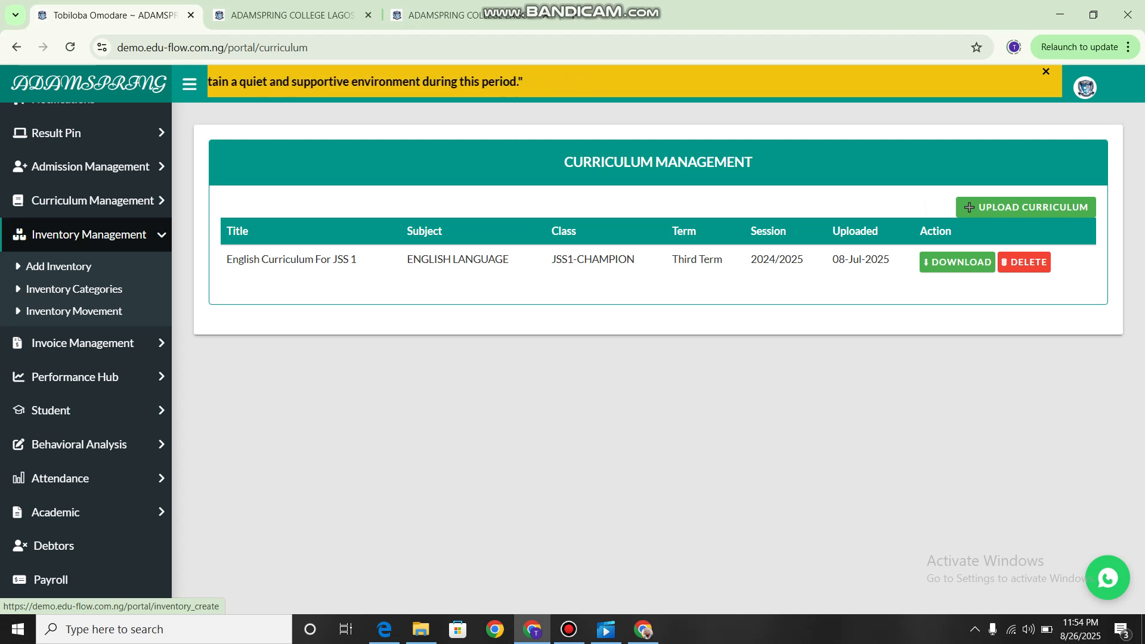
pyautogui.click(58, 266)
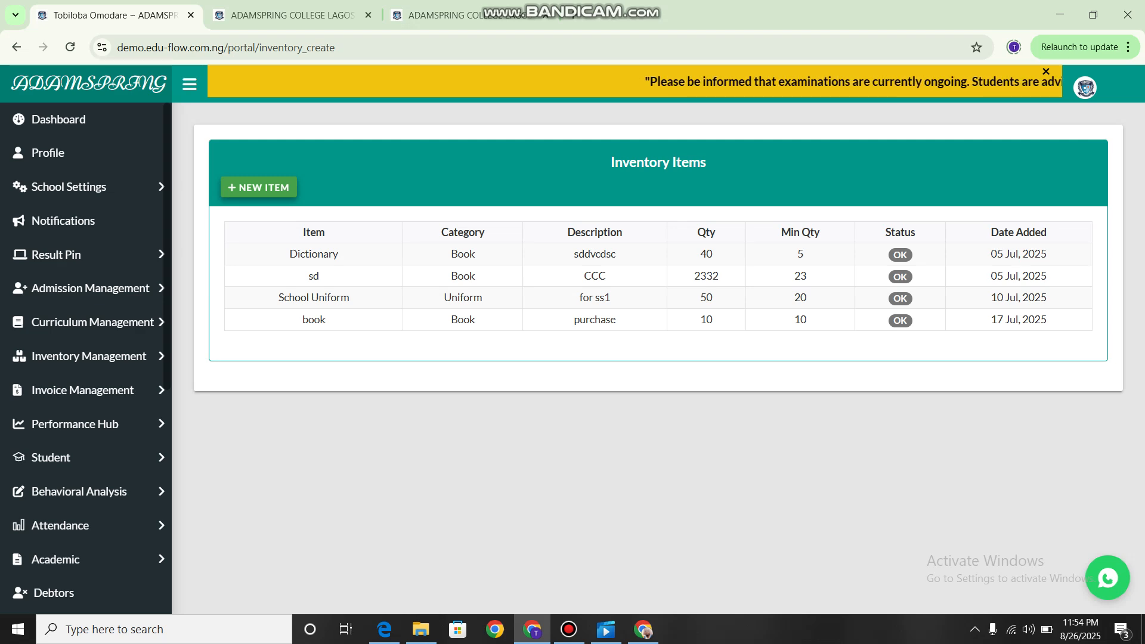
pyautogui.click(259, 187)
pyautogui.click(340, 185)
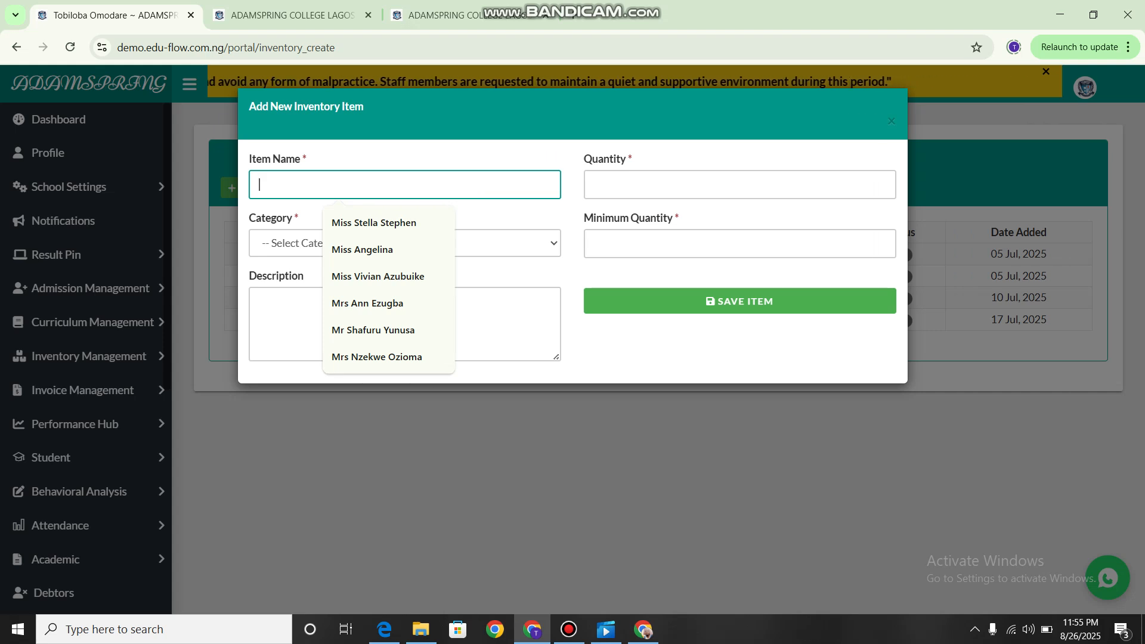
pyautogui.click(740, 185)
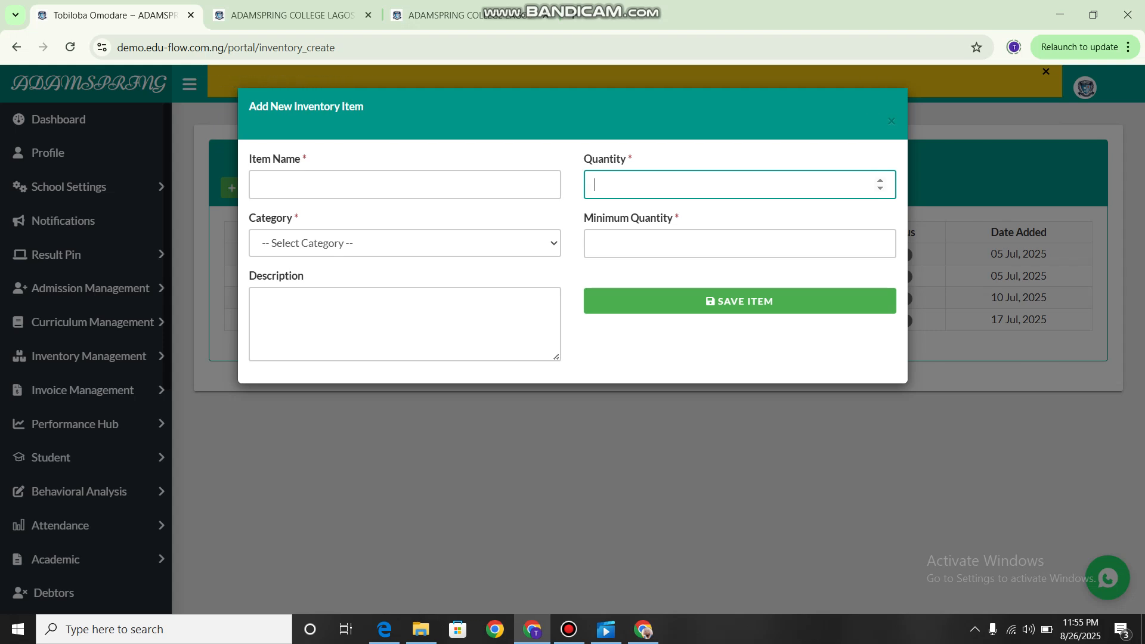
# Review the category choices for a new inventory item and close the form without saving.
pyautogui.click(405, 244)
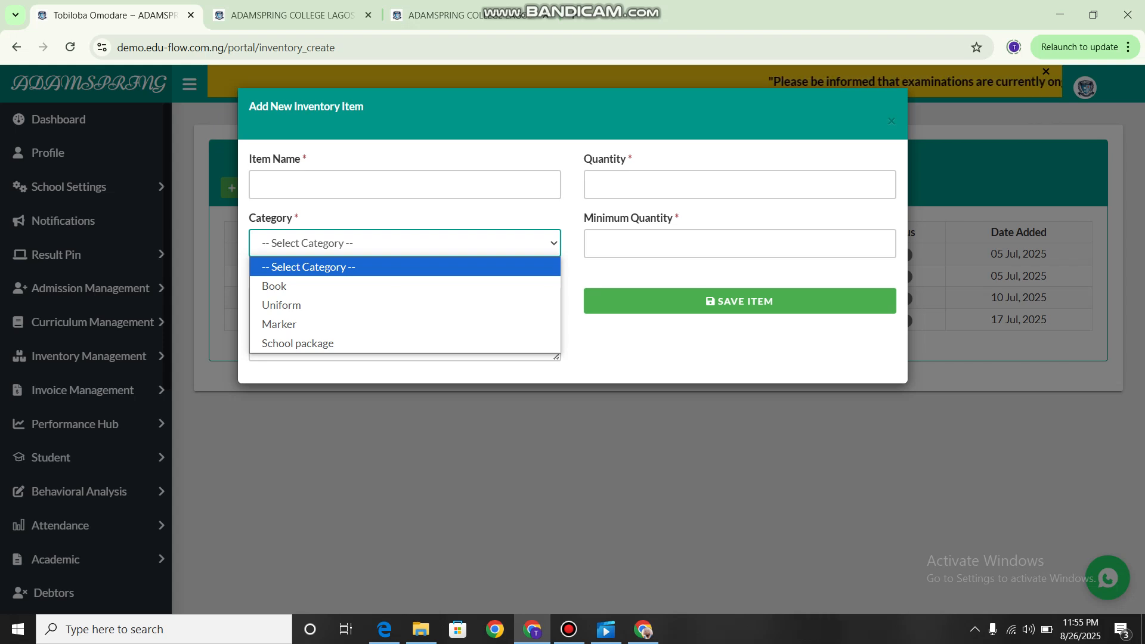
pyautogui.press('Down')
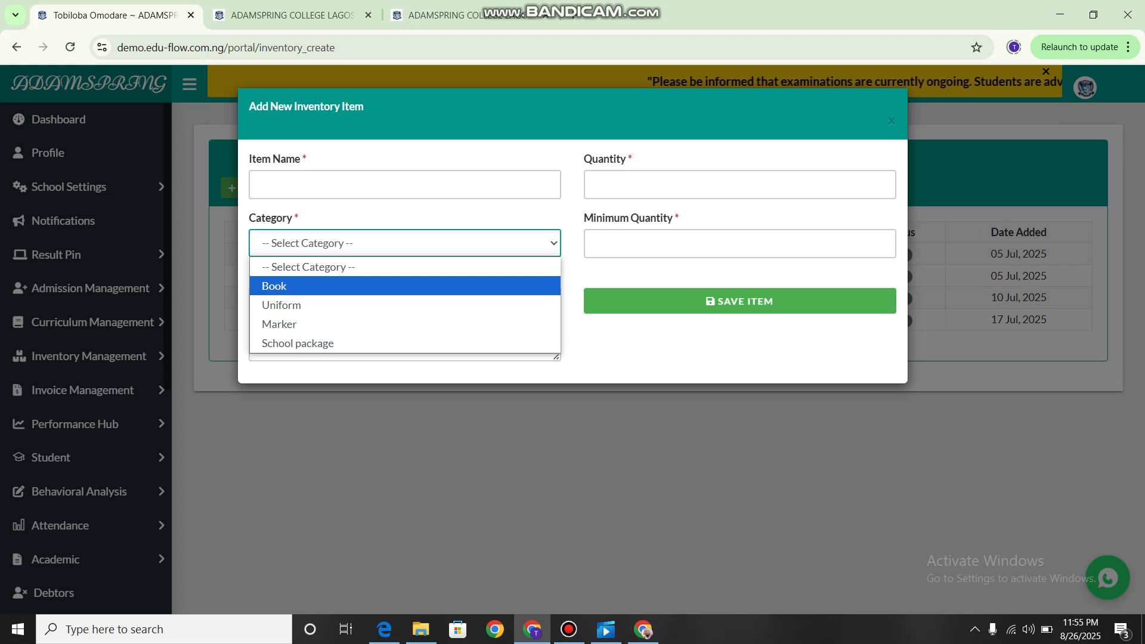
pyautogui.press('Down')
pyautogui.press('Down')
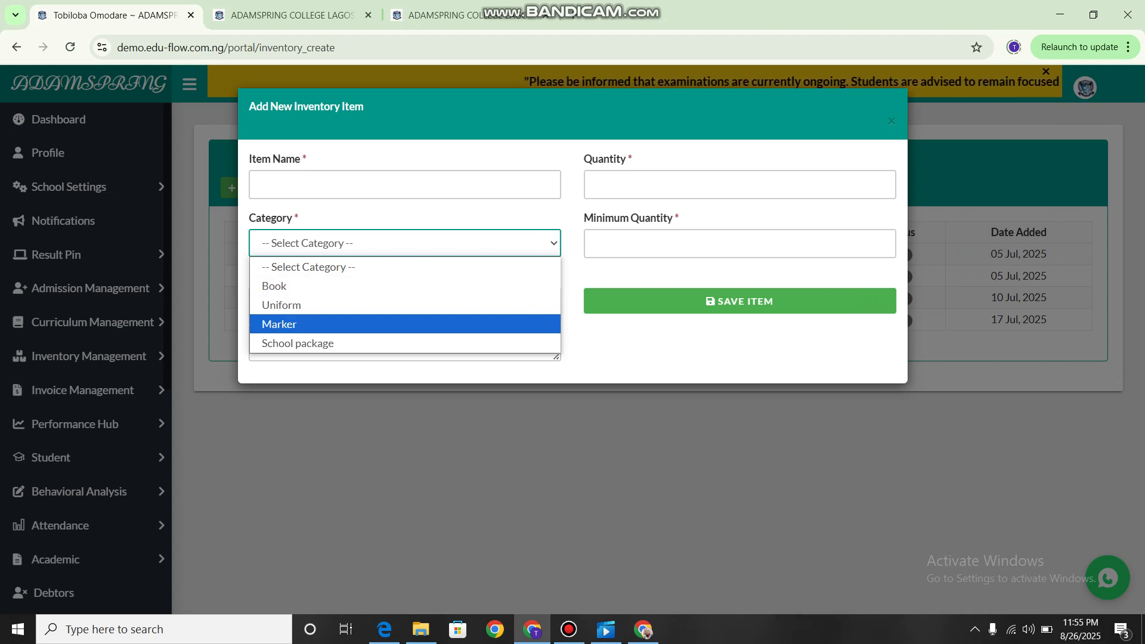
pyautogui.press('Down')
pyautogui.press('Up')
pyautogui.press('Up')
pyautogui.press('Up')
pyautogui.press('Up')
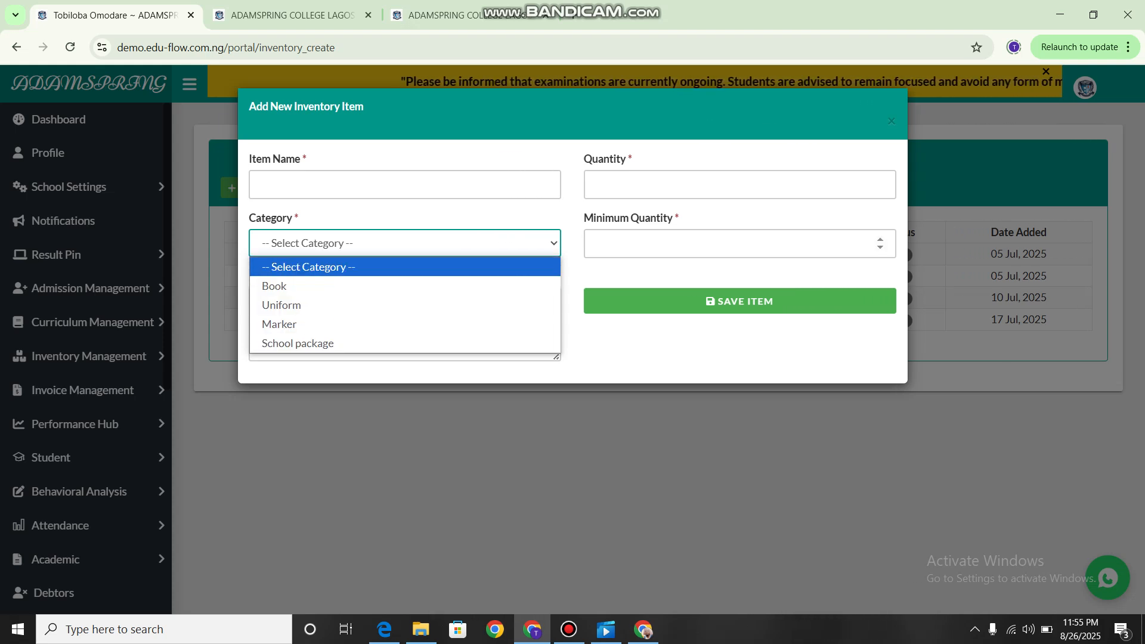
pyautogui.click(704, 346)
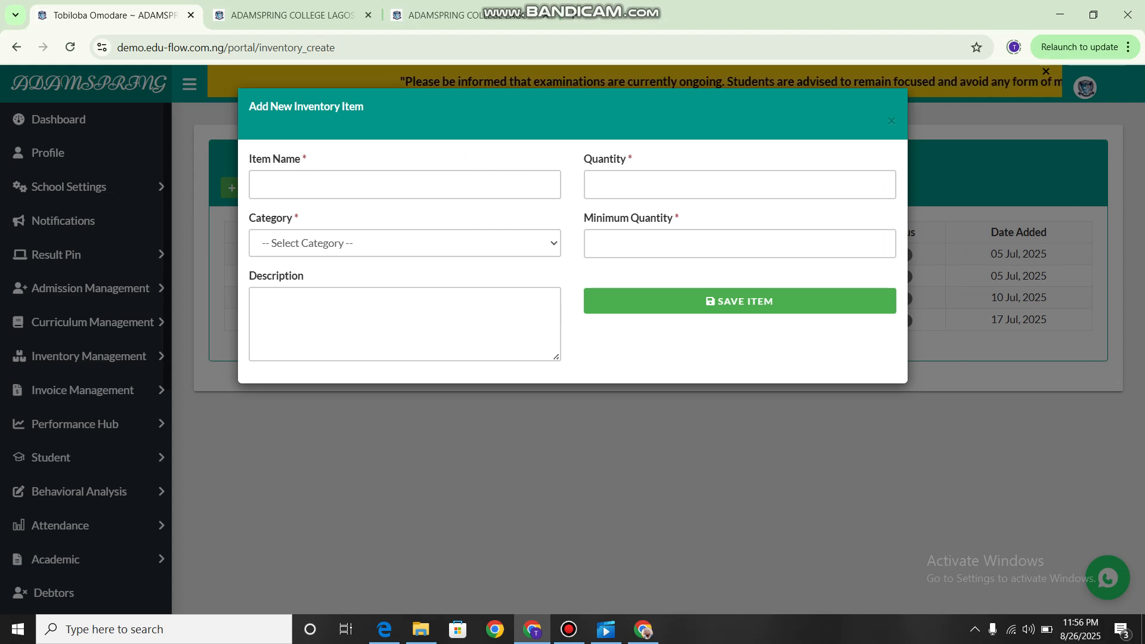
pyautogui.click(119, 425)
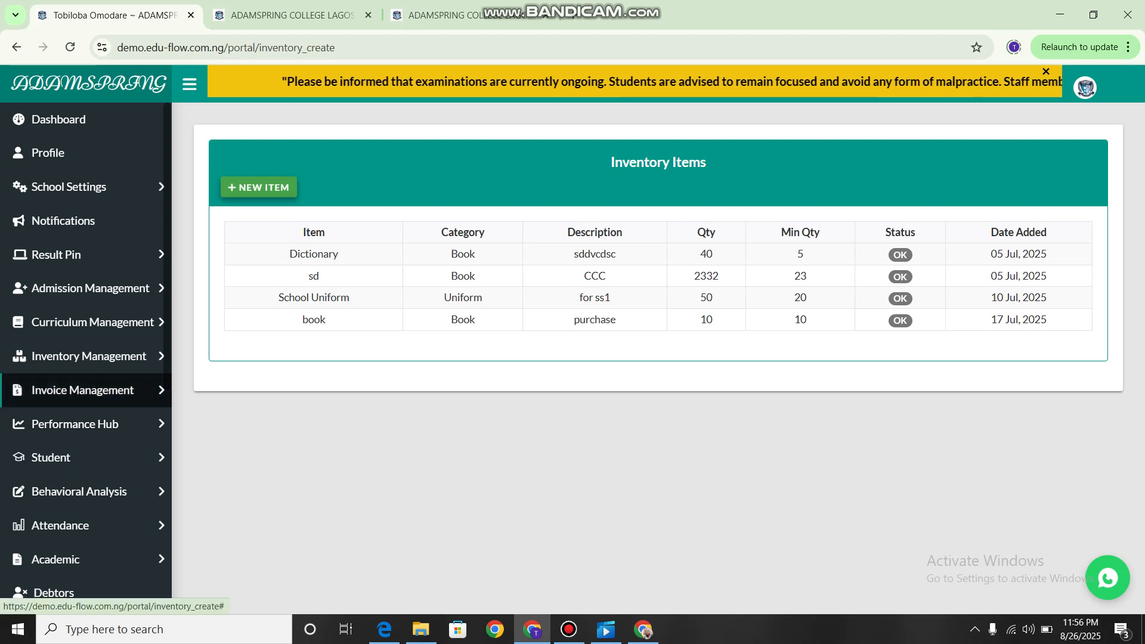
# Open the inventory categories list to view the existing categories.
pyautogui.click(89, 356)
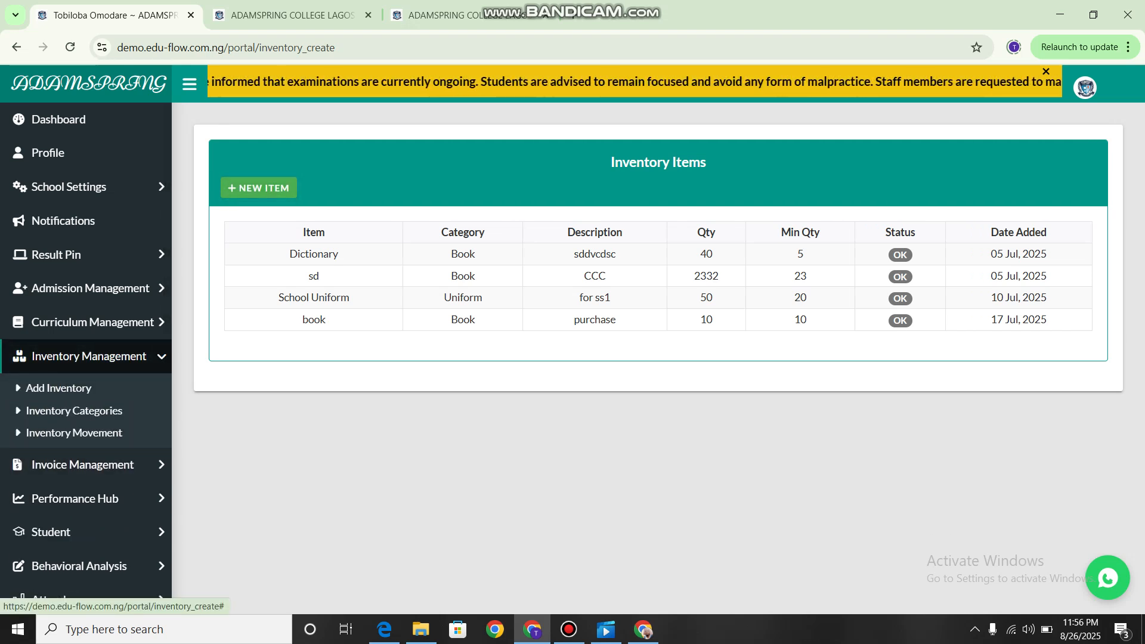
pyautogui.scroll(-2, 89, 444)
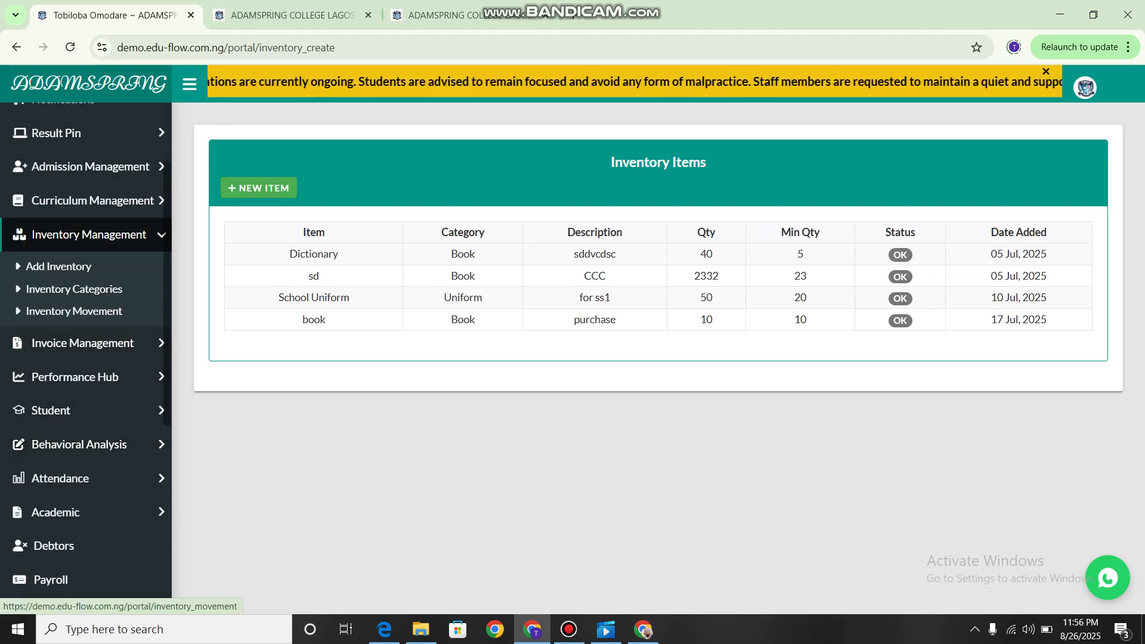
pyautogui.click(74, 289)
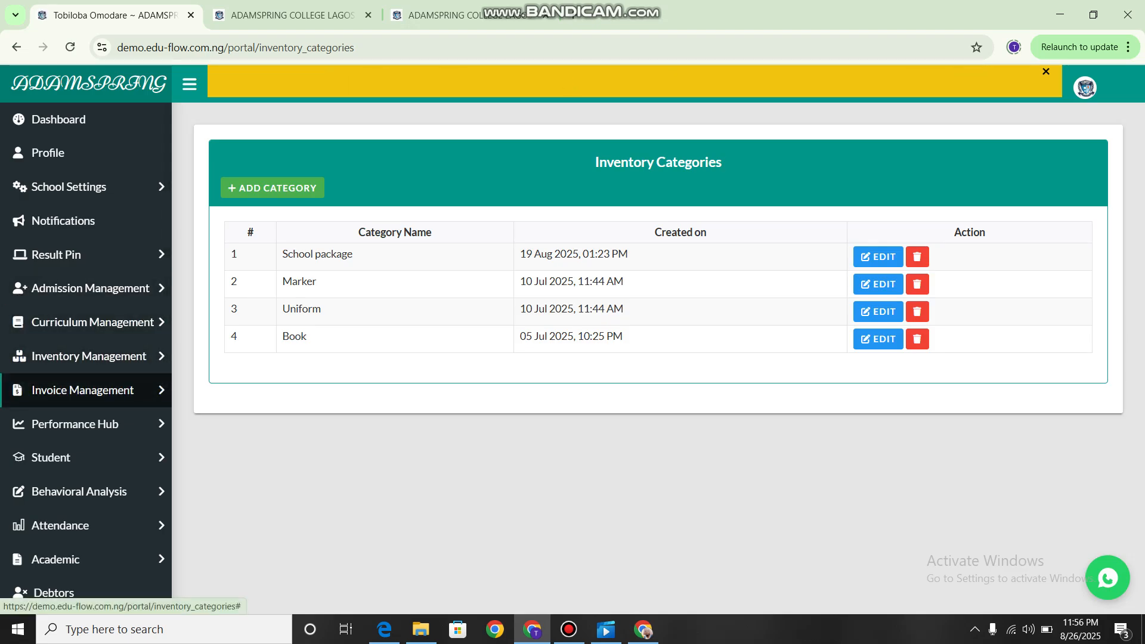
# Open the page for creating a new invoice under Invoice Management.
pyautogui.click(82, 391)
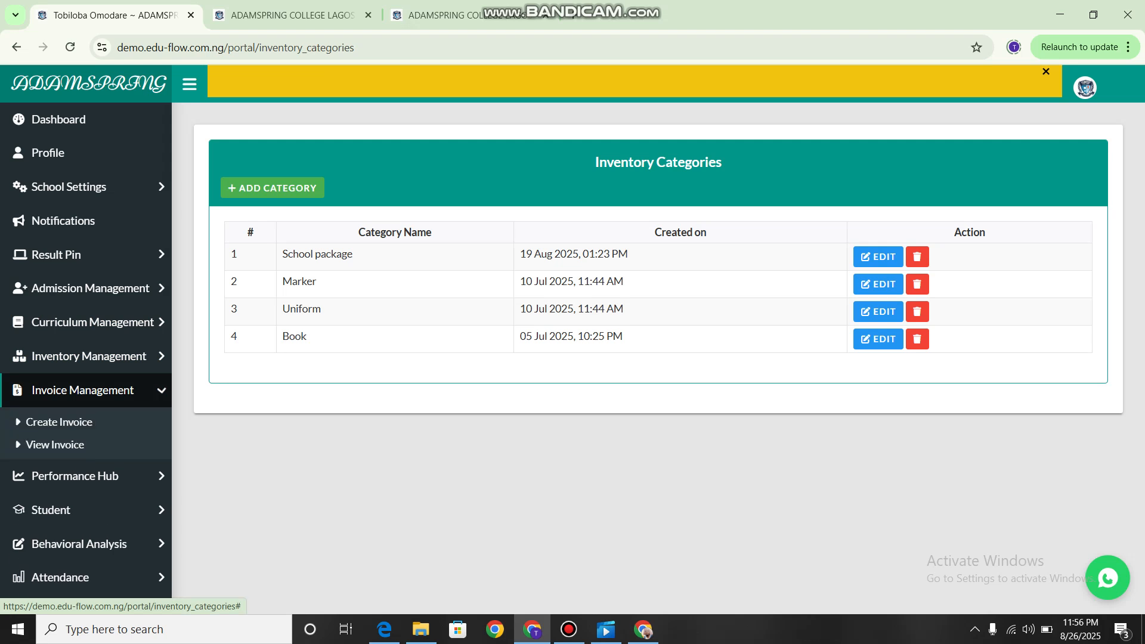
pyautogui.scroll(-2, 84, 334)
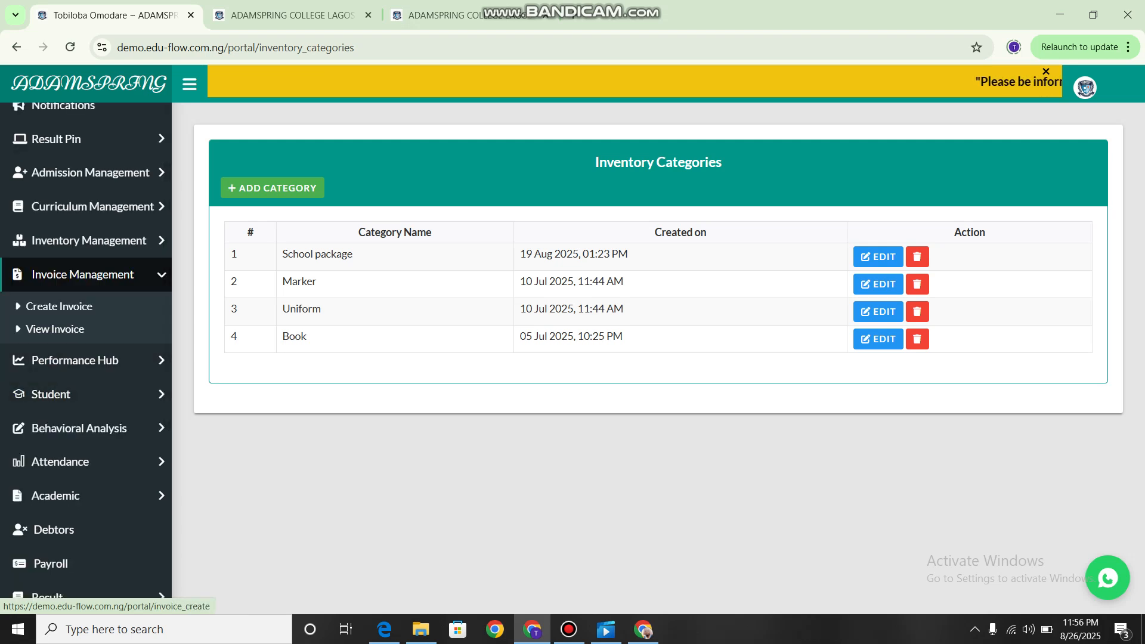
pyautogui.click(59, 306)
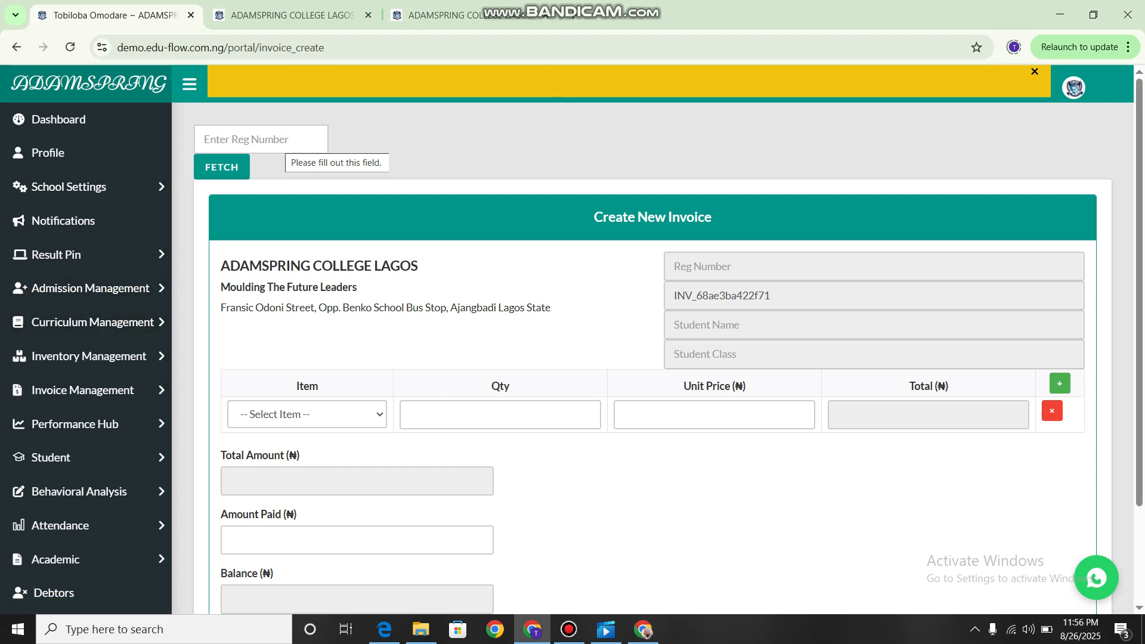
# Examine the registration number lookup and the student, item and payment fields of the new invoice form.
pyautogui.click(284, 141)
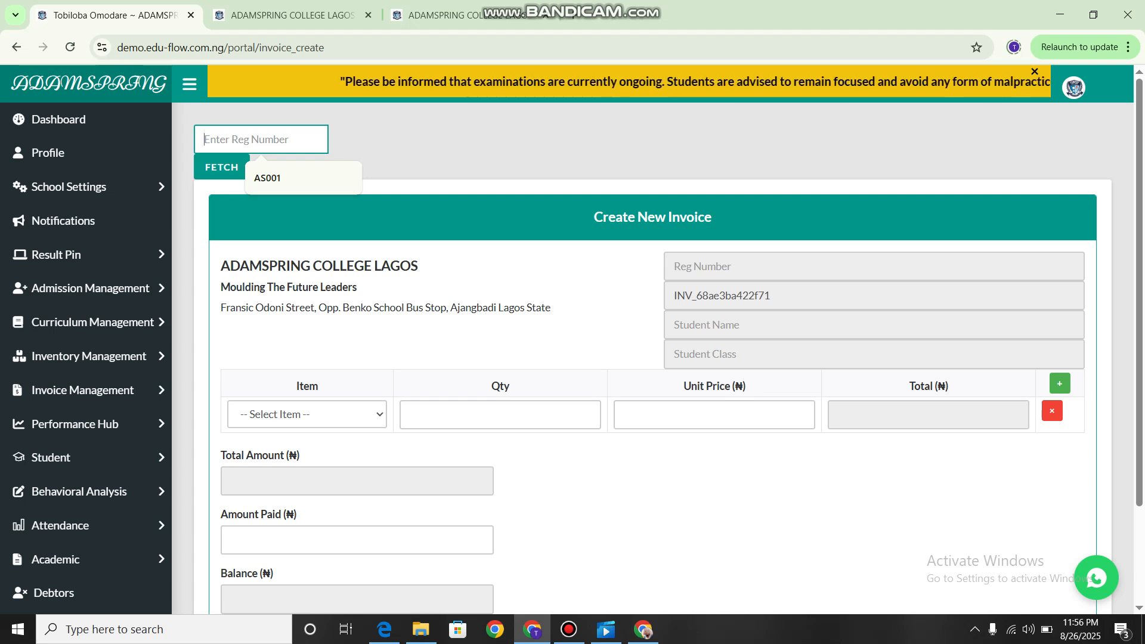
pyautogui.scroll(-1, 653, 358)
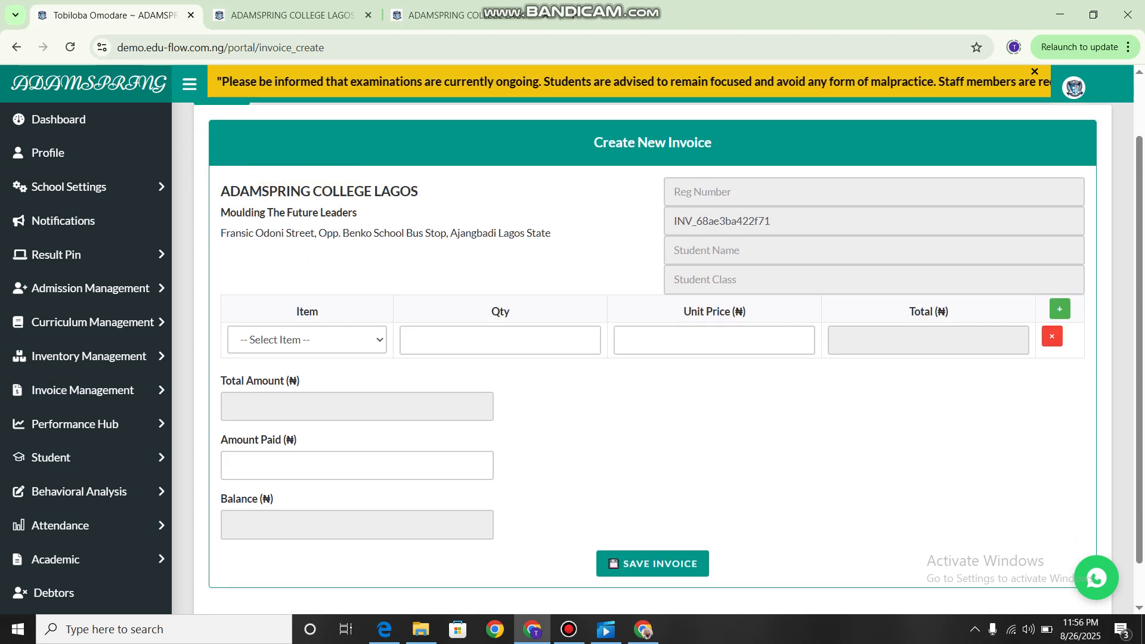
pyautogui.scroll(1, 653, 358)
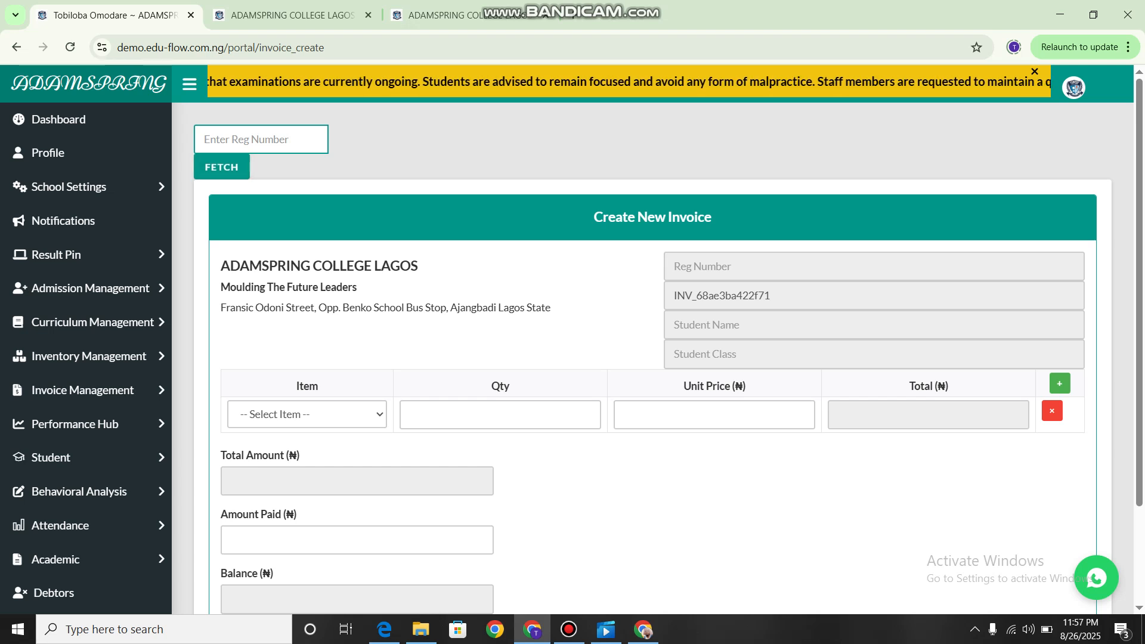
pyautogui.press('Return')
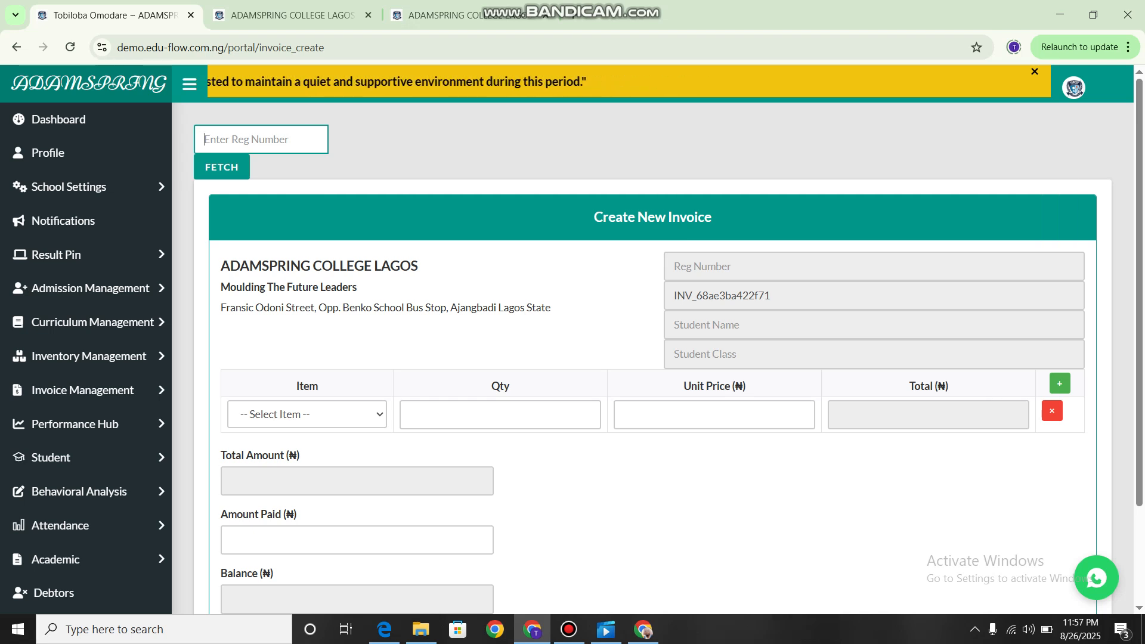
pyautogui.scroll(-1, 668, 355)
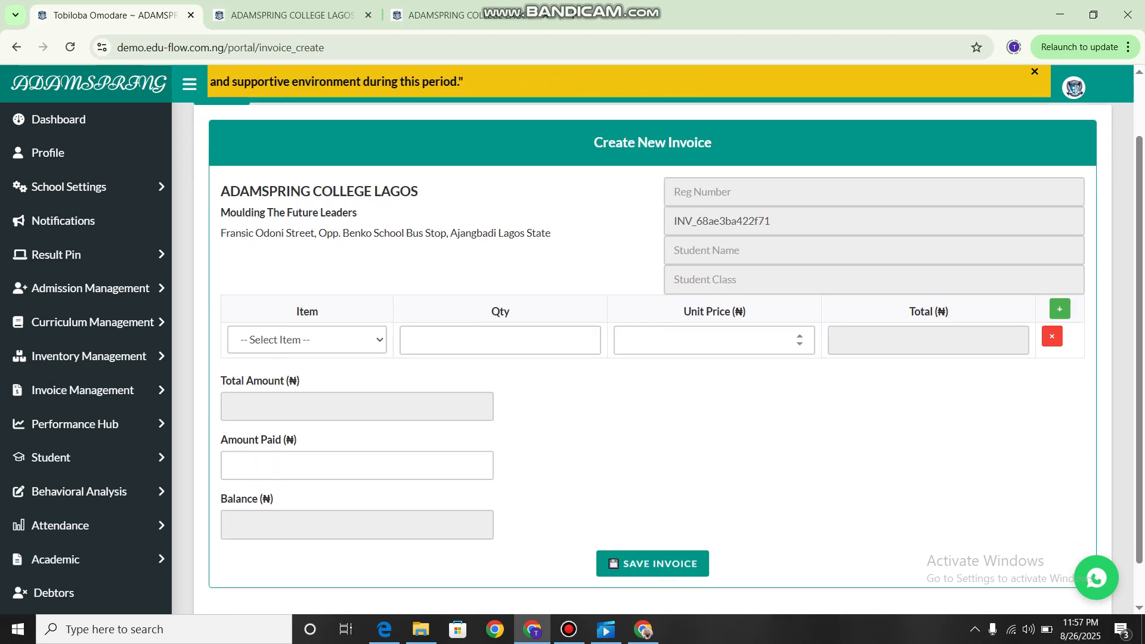
# Choose Dictionary as the item on the first invoice line.
pyautogui.click(307, 340)
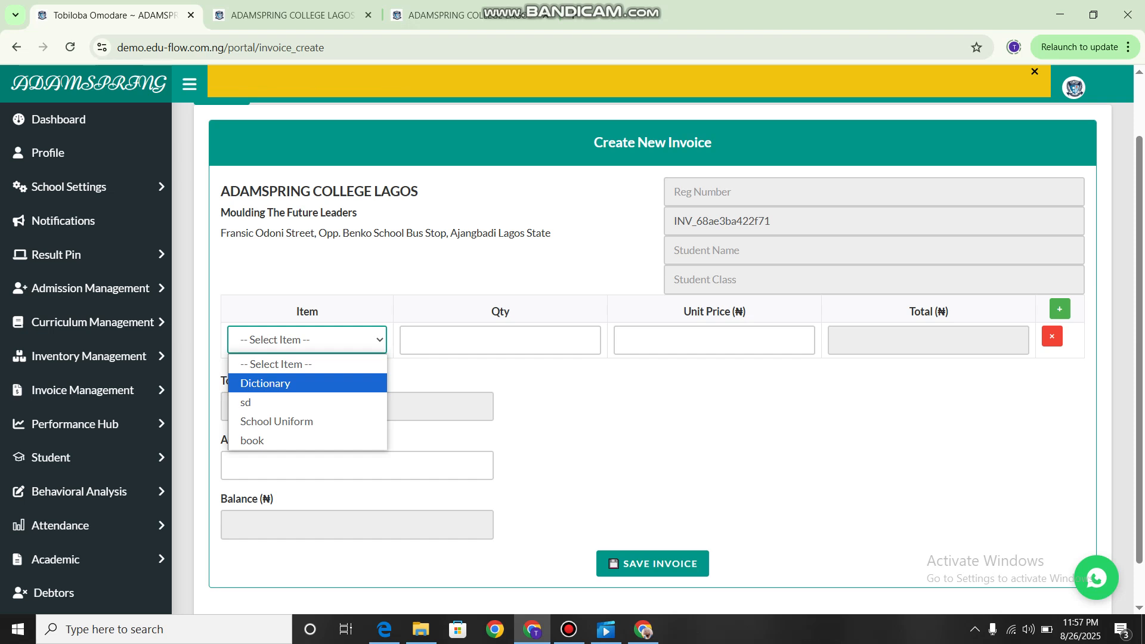
pyautogui.click(307, 383)
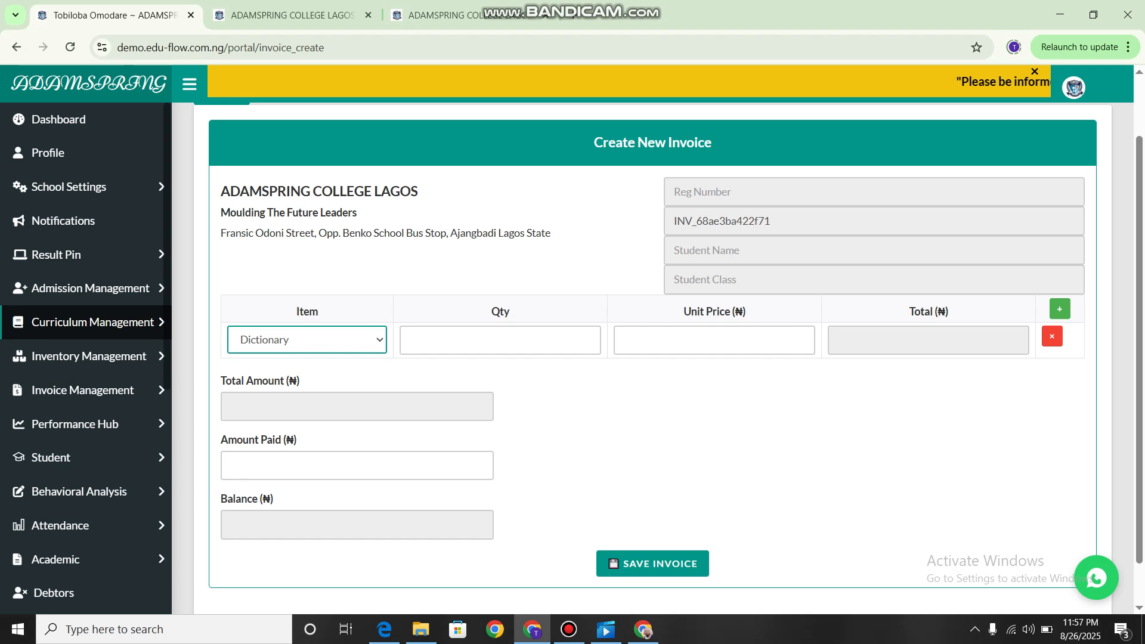
pyautogui.click(89, 357)
pyautogui.click(89, 356)
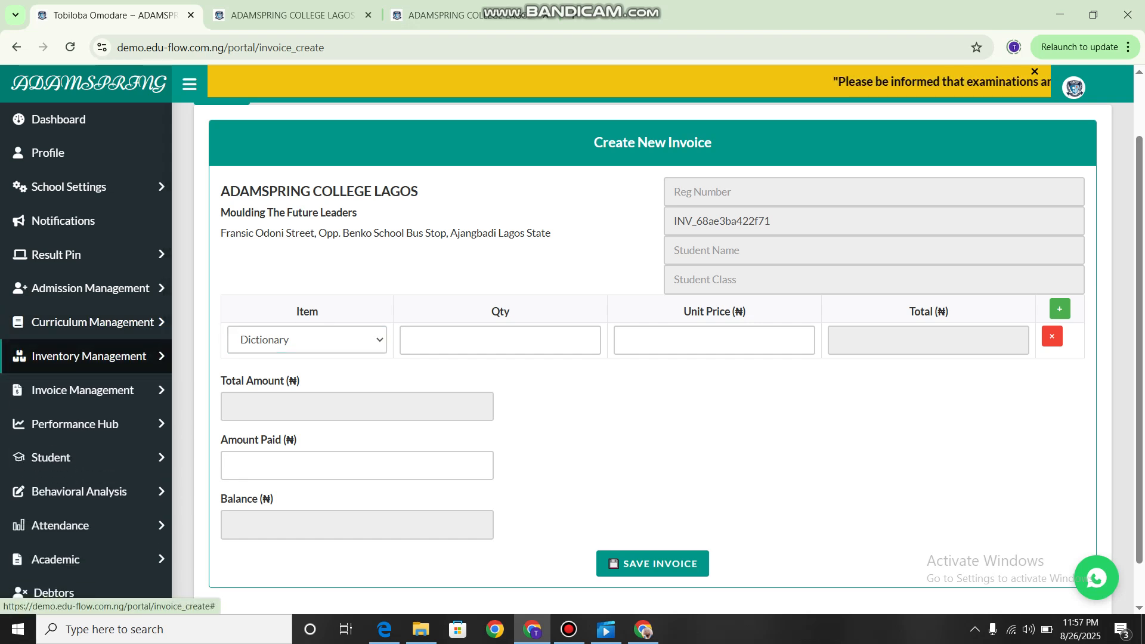
# Set the first invoice line's item to School Uniform with a quantity of 3.
pyautogui.click(307, 340)
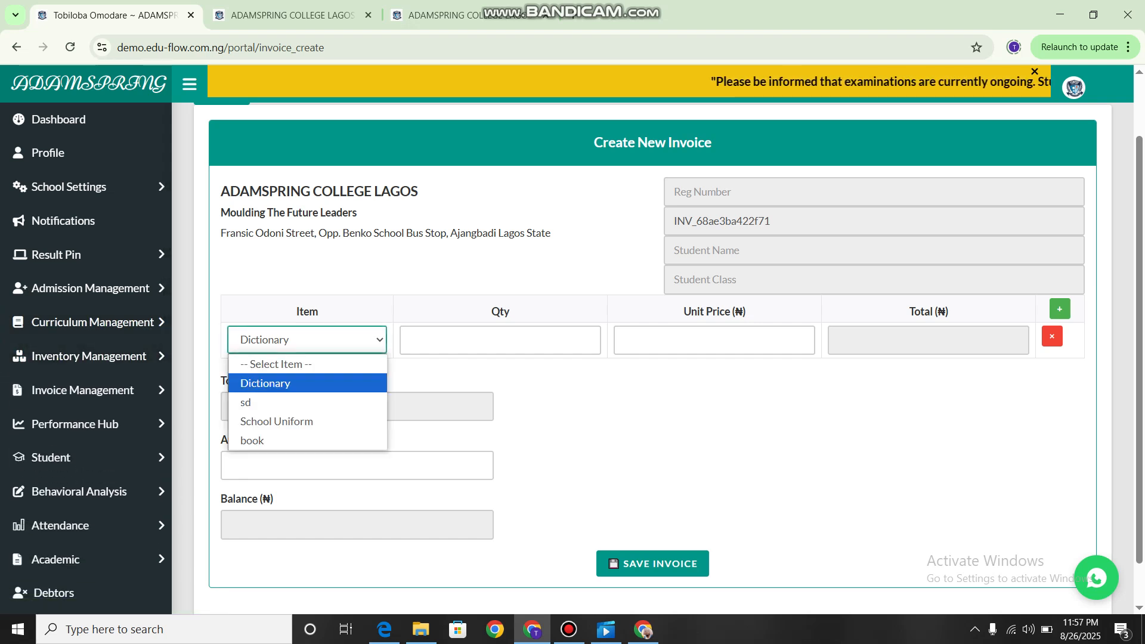
pyautogui.press('Down')
pyautogui.press('Down')
pyautogui.press('Return')
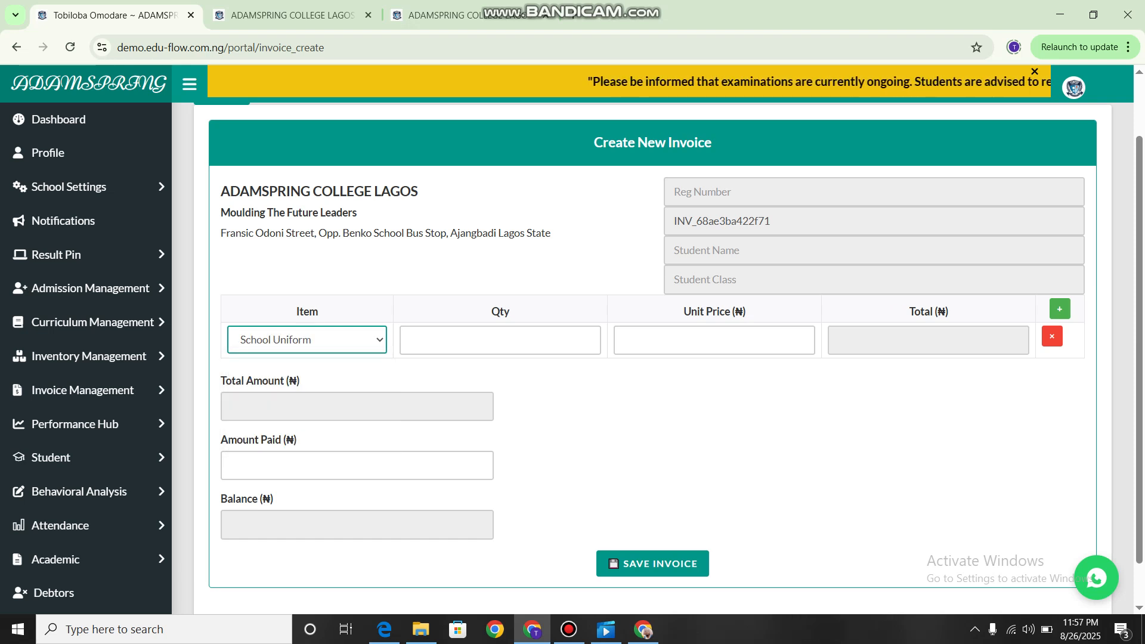
pyautogui.click(493, 340)
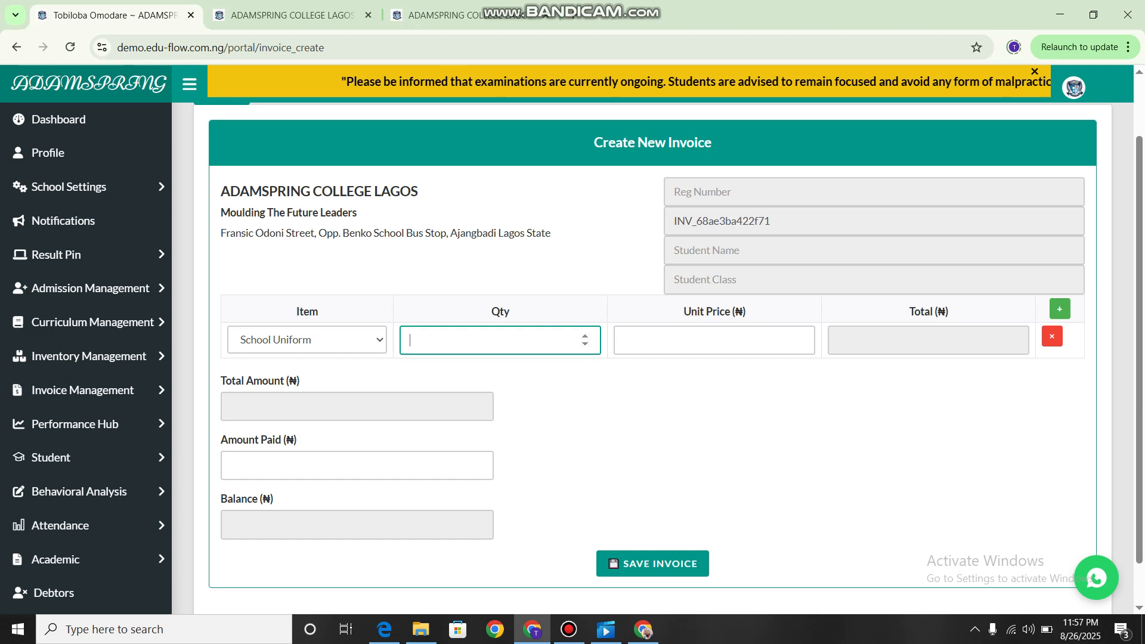
pyautogui.write('3')
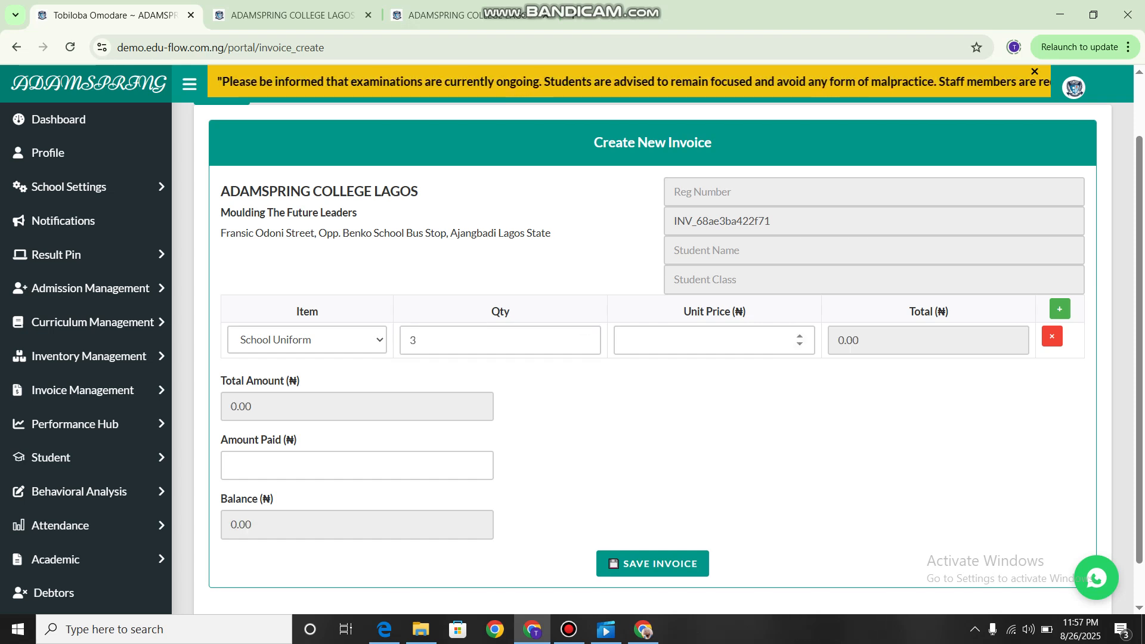
# Set the School Uniform line's unit price to 300 and the invoice's amount paid to 900.
pyautogui.click(704, 340)
pyautogui.write('300')
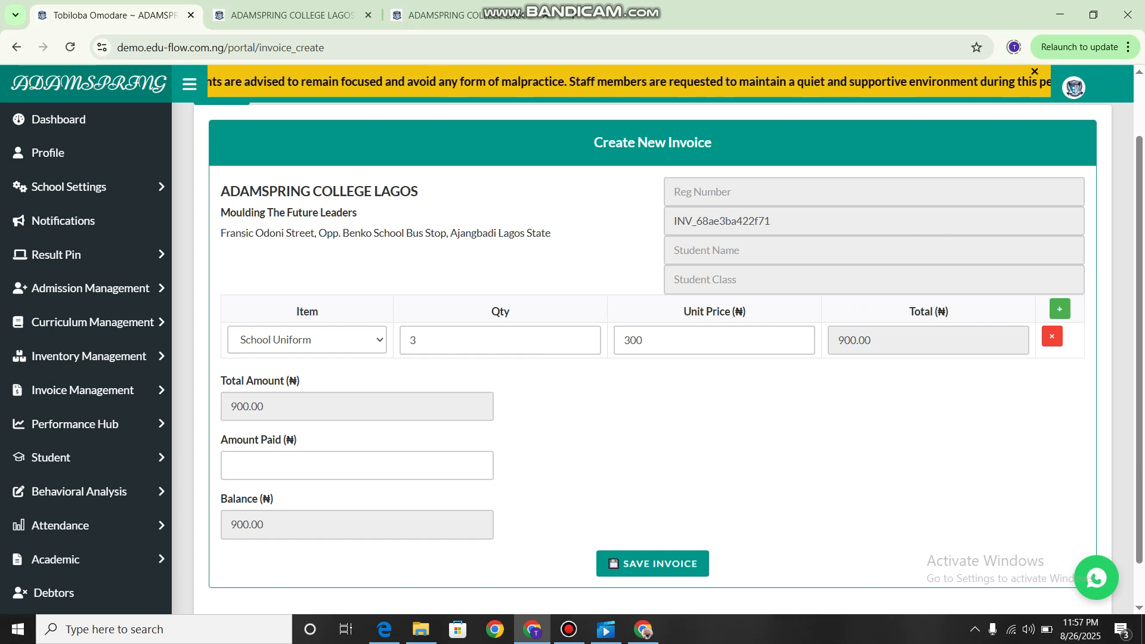
pyautogui.click(356, 466)
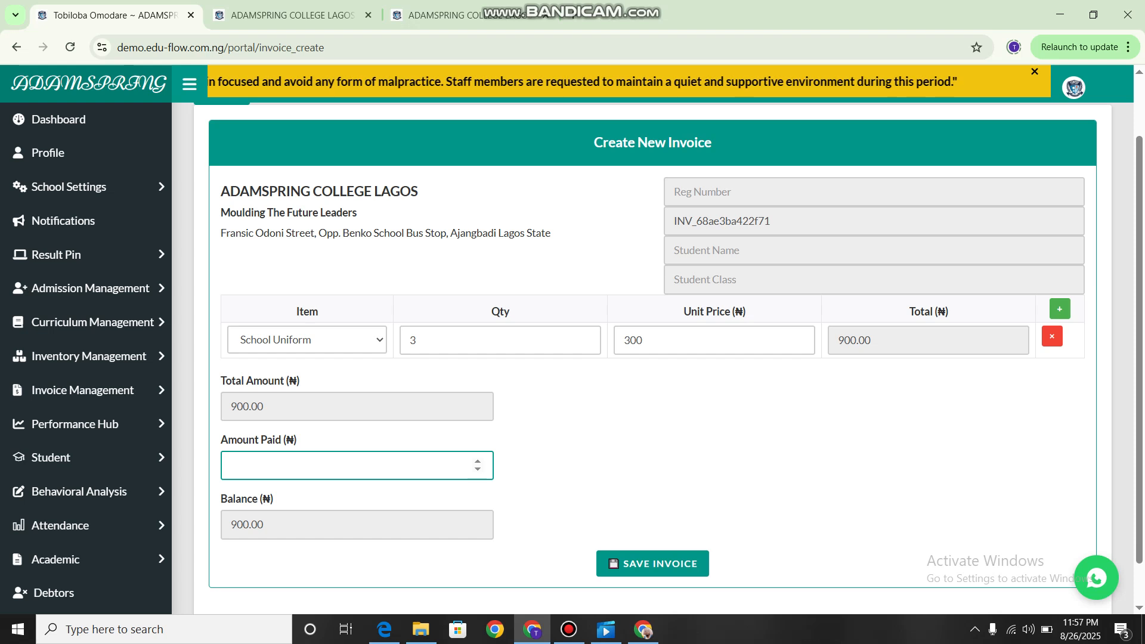
pyautogui.write('900')
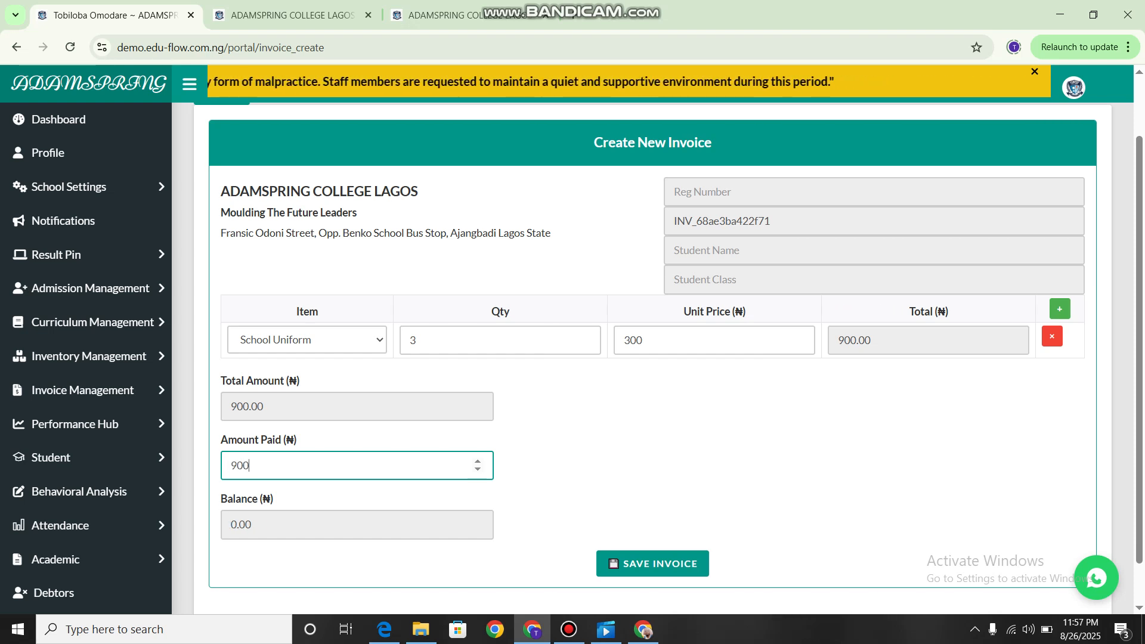
pyautogui.click(652, 464)
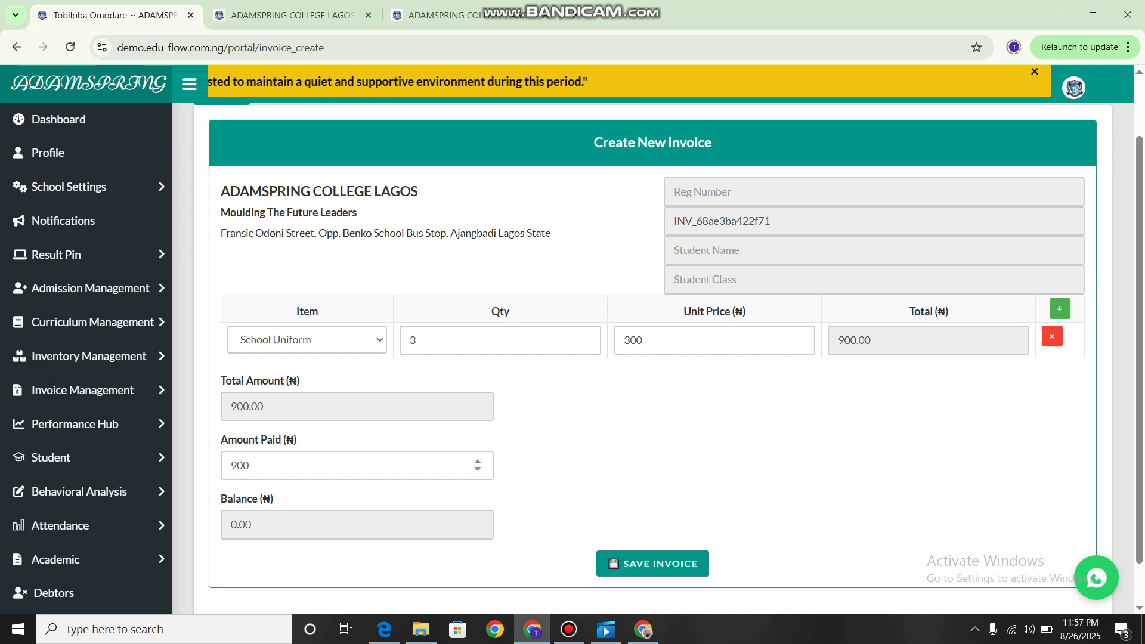
# Change the amount paid to 500 and try to save the invoice without a student.
pyautogui.doubleClick(240, 466)
pyautogui.write('500')
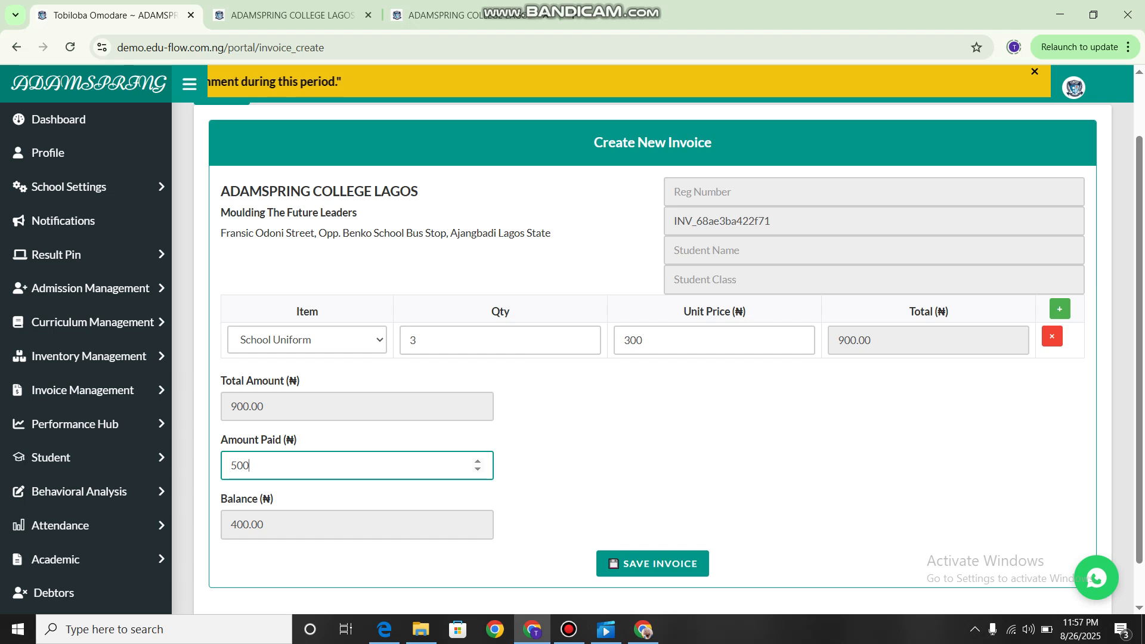
pyautogui.click(621, 465)
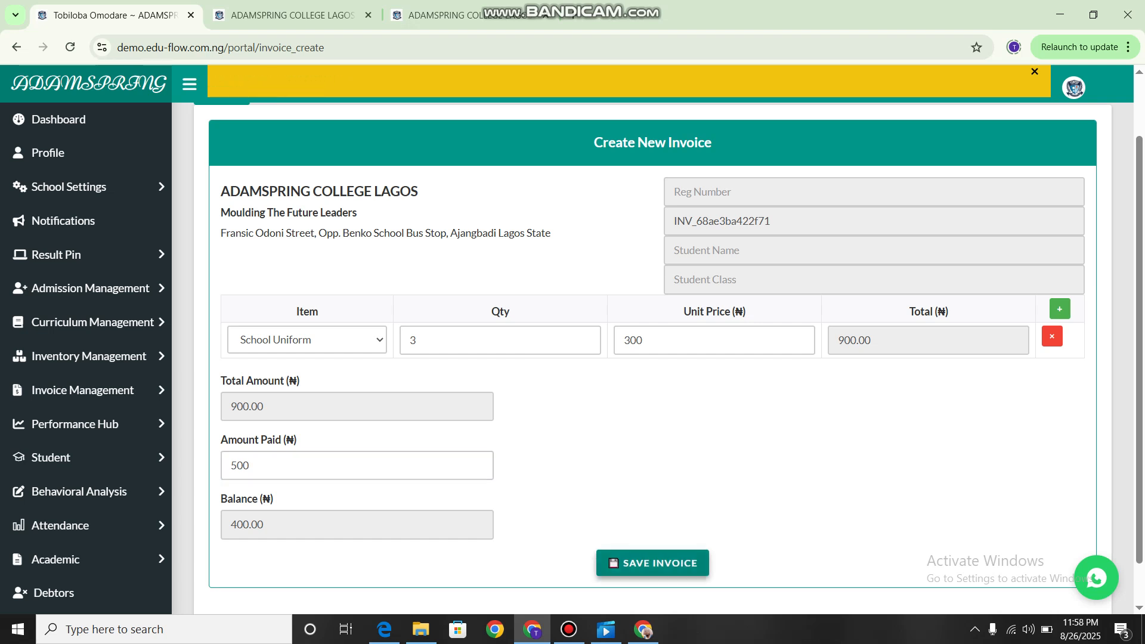
pyautogui.click(653, 563)
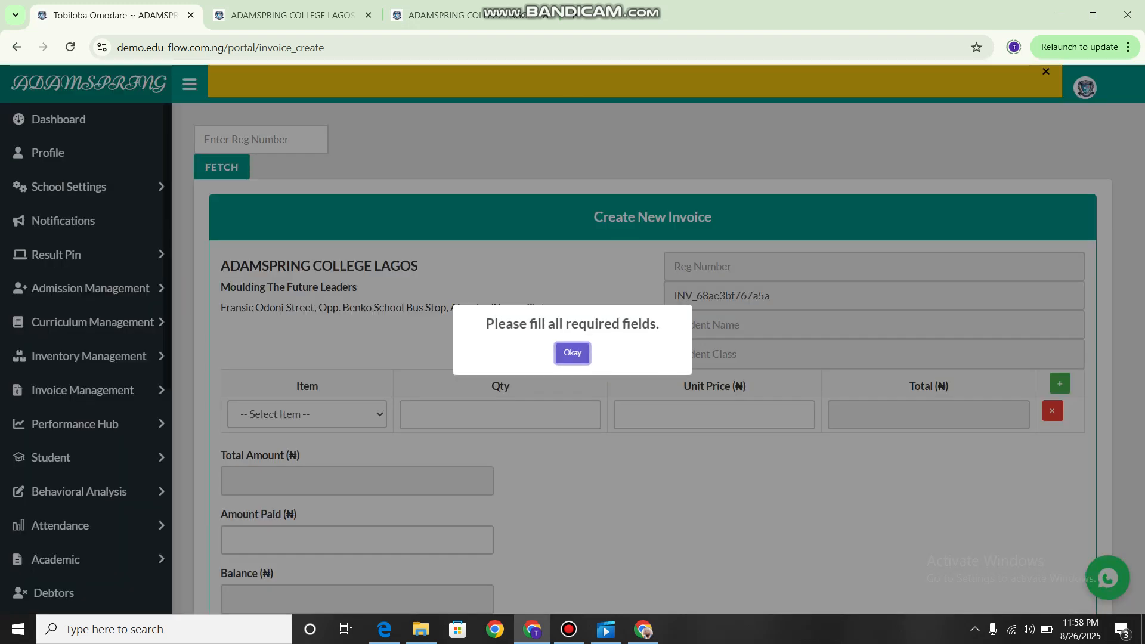
pyautogui.press('Return')
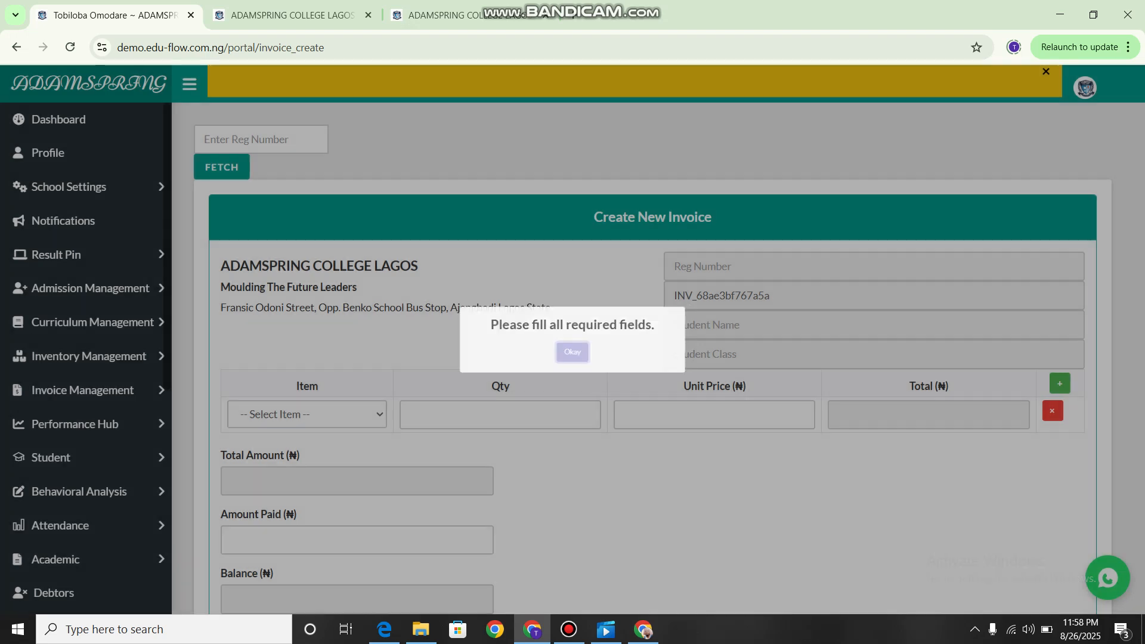
# Fill the blank invoice line again with School Uniform and a quantity of 3.
pyautogui.scroll(-2, 656, 358)
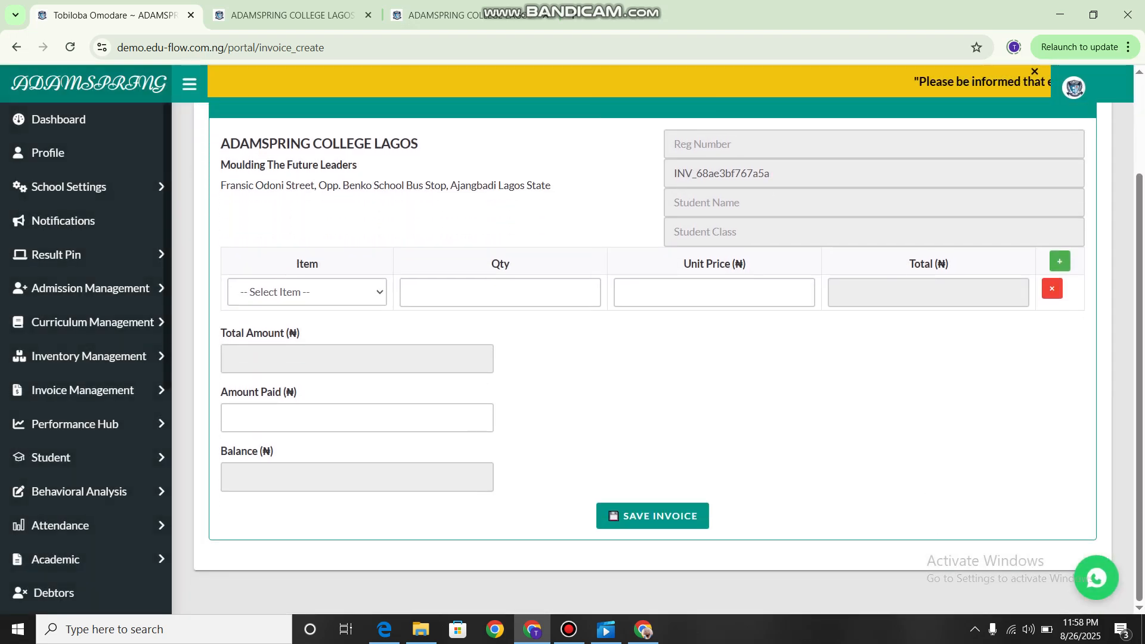
pyautogui.click(307, 293)
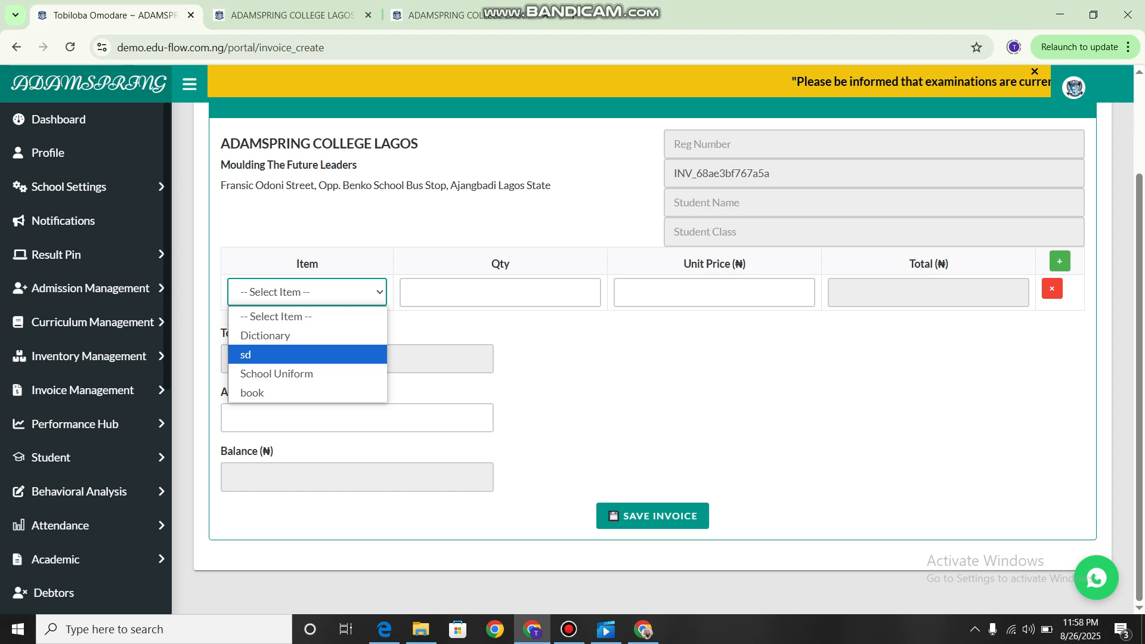
pyautogui.click(307, 374)
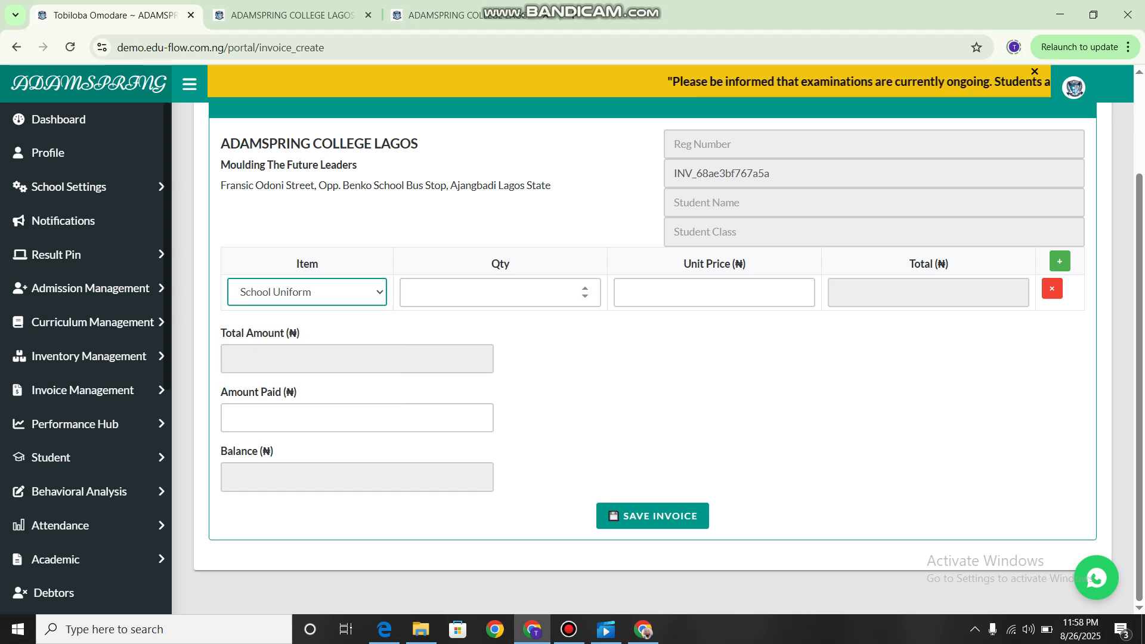
pyautogui.click(500, 292)
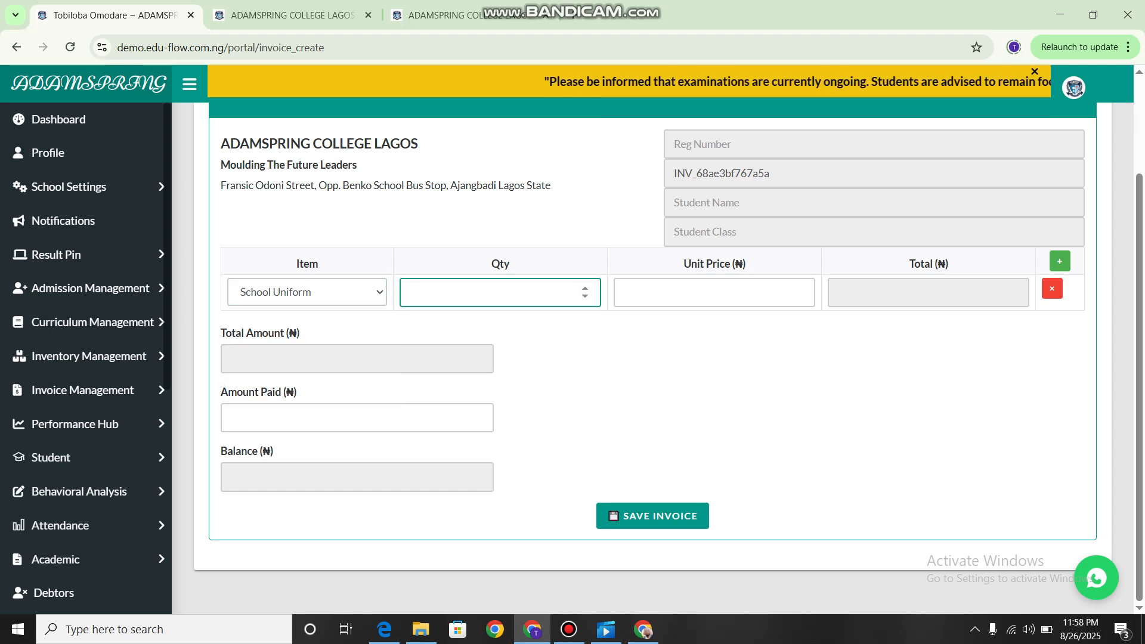
pyautogui.write('3')
pyautogui.click(715, 292)
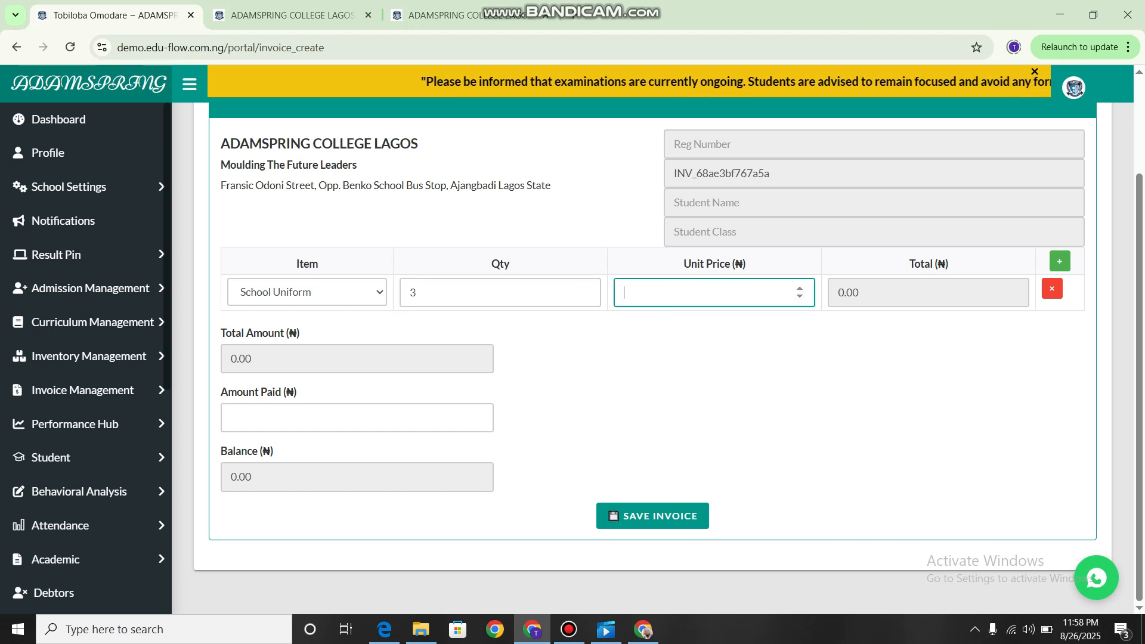
# Fetch the student's details into the invoice by entering the student's registration number.
pyautogui.scroll(2, 652, 358)
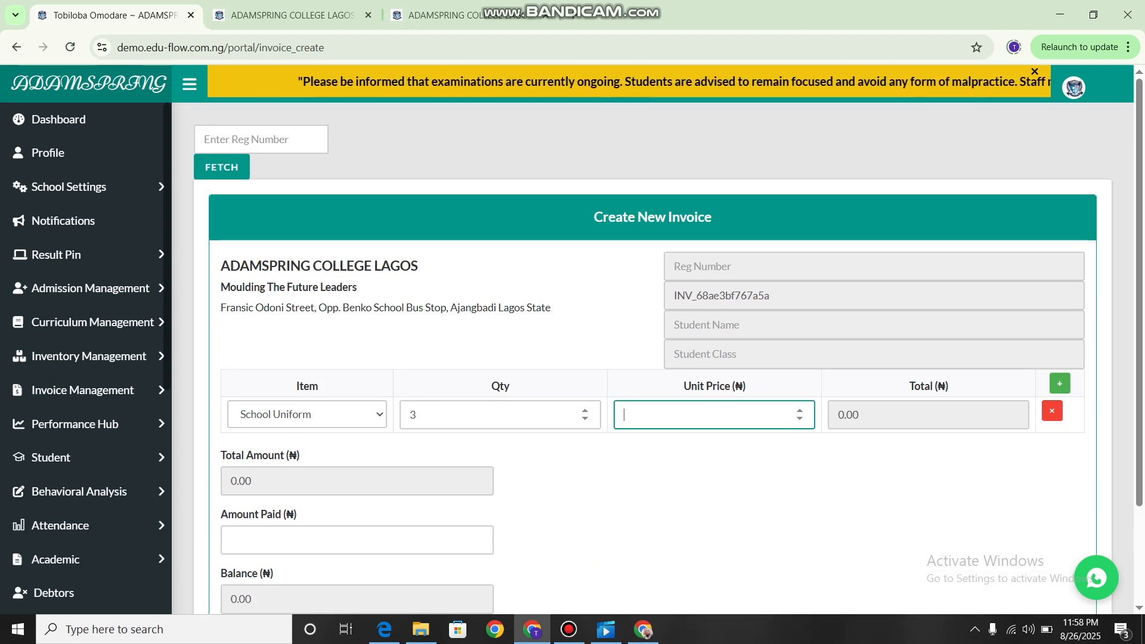
pyautogui.click(260, 140)
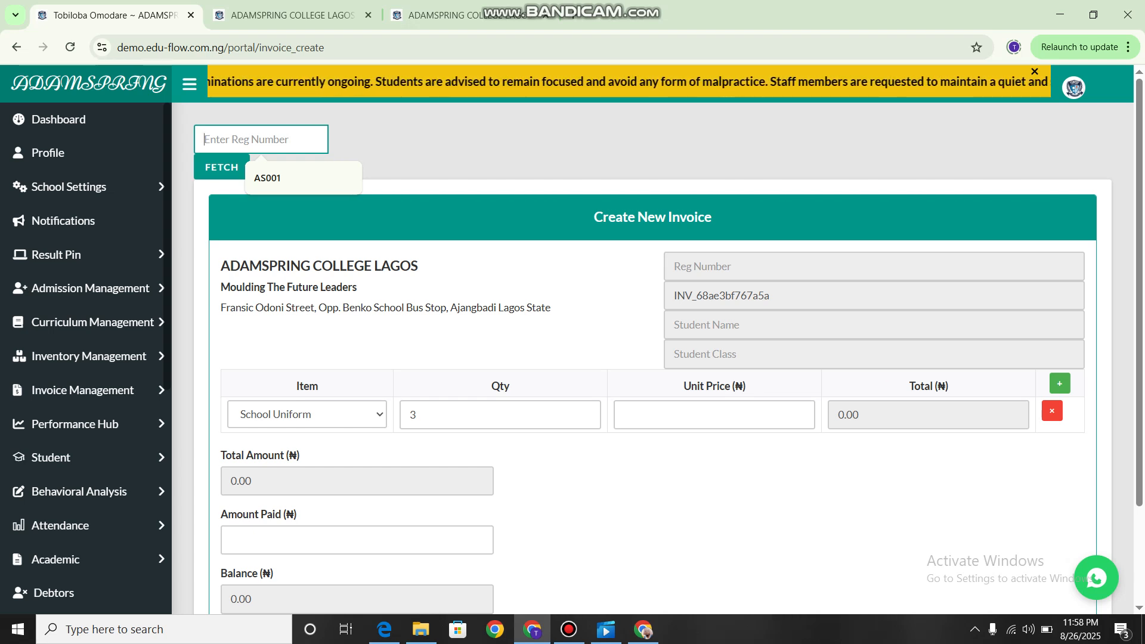
pyautogui.write('ASC/')
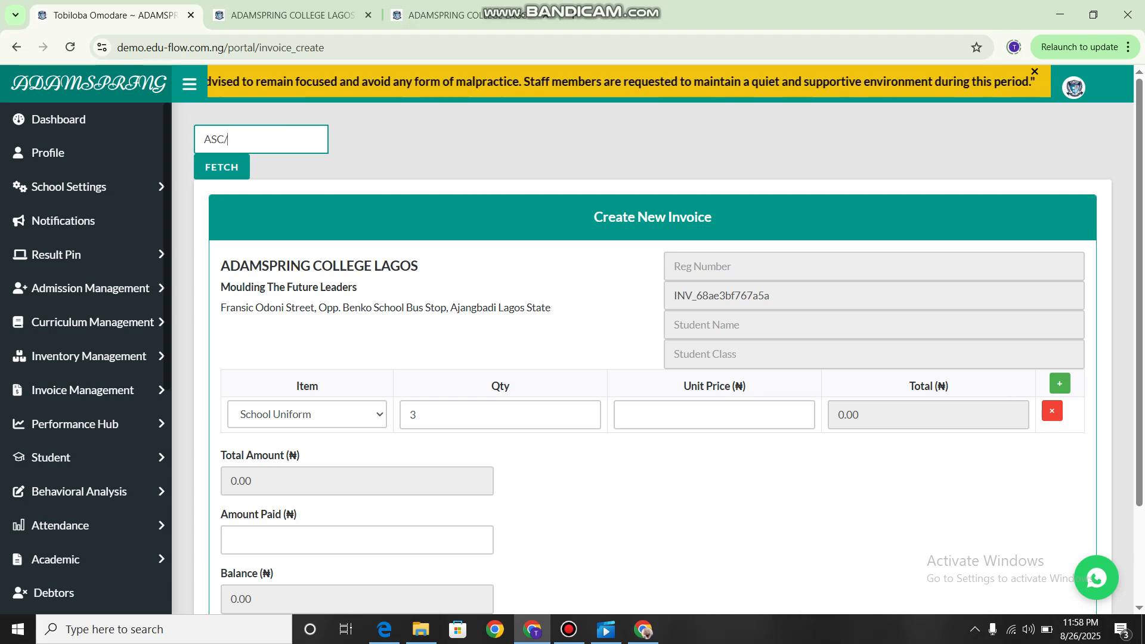
pyautogui.write('021')
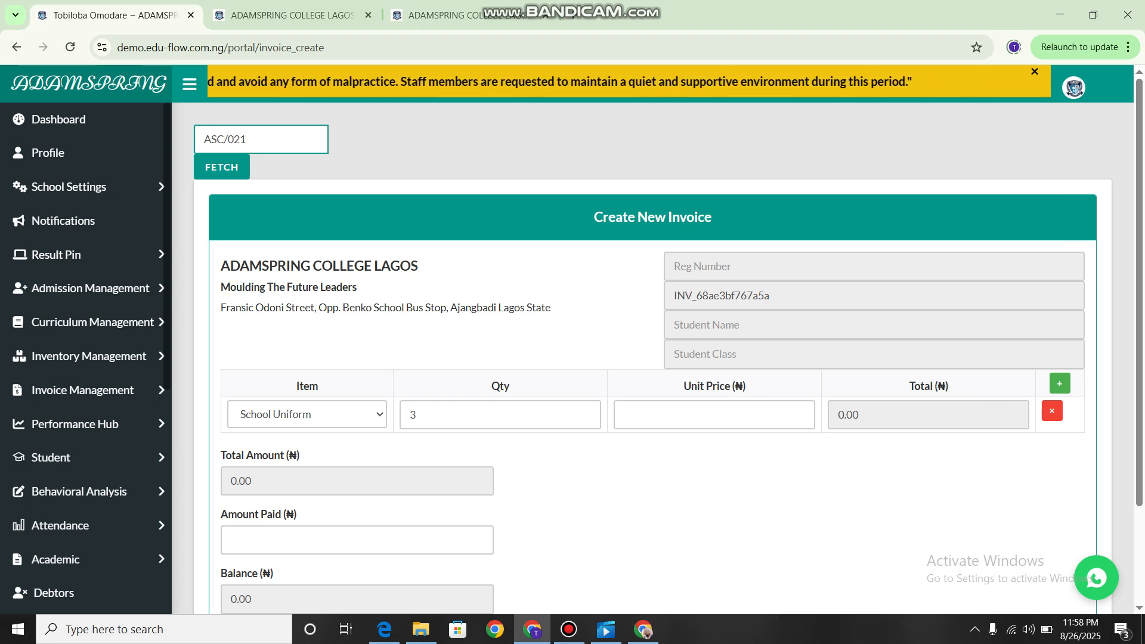
pyautogui.press('BackSpace')
pyautogui.press('BackSpace')
pyautogui.press('BackSpace')
pyautogui.write('2')
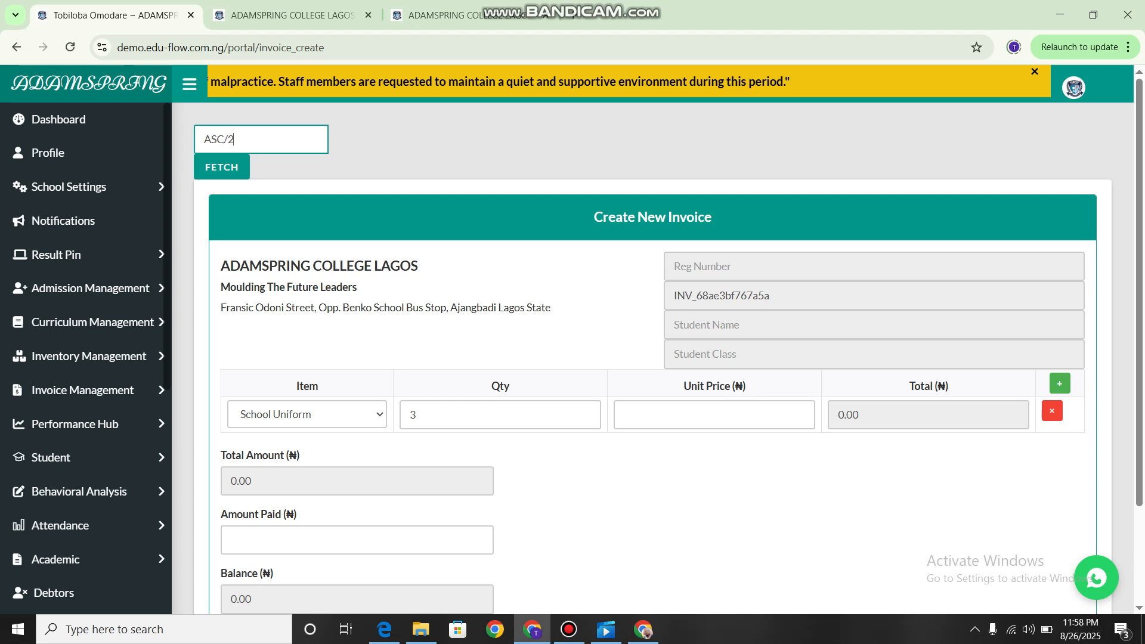
pyautogui.write('1/')
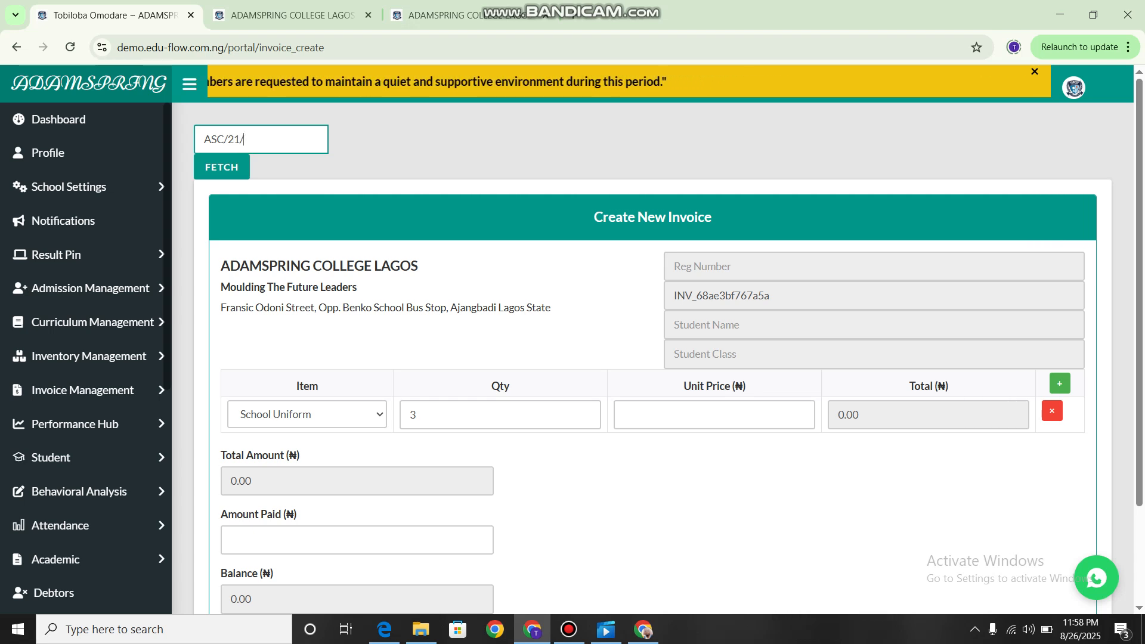
pyautogui.write('0')
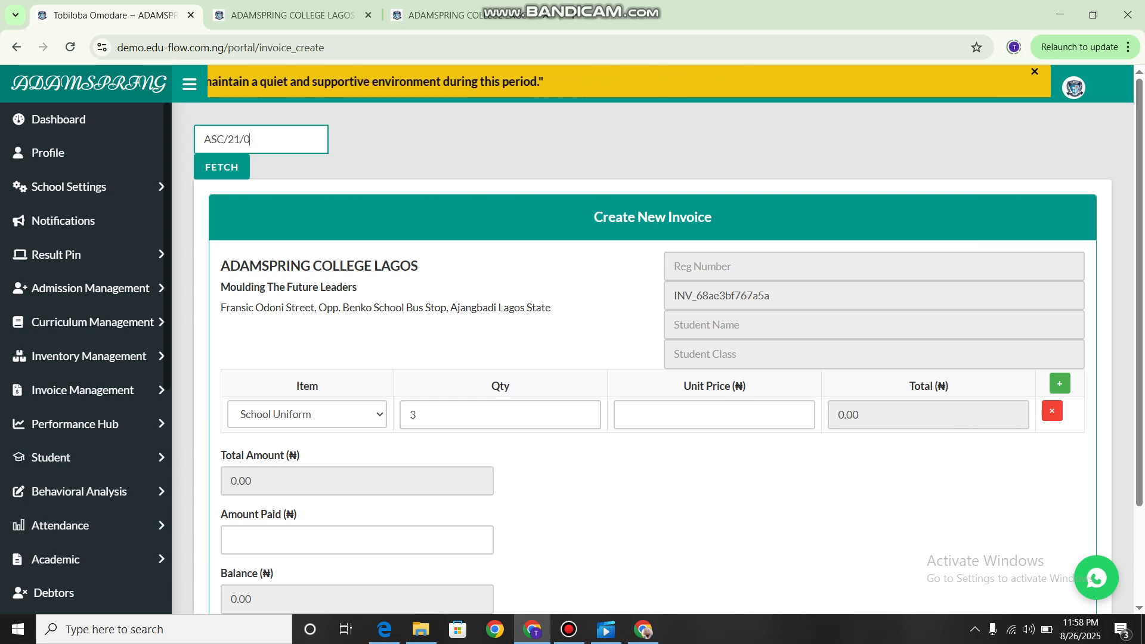
pyautogui.write('3')
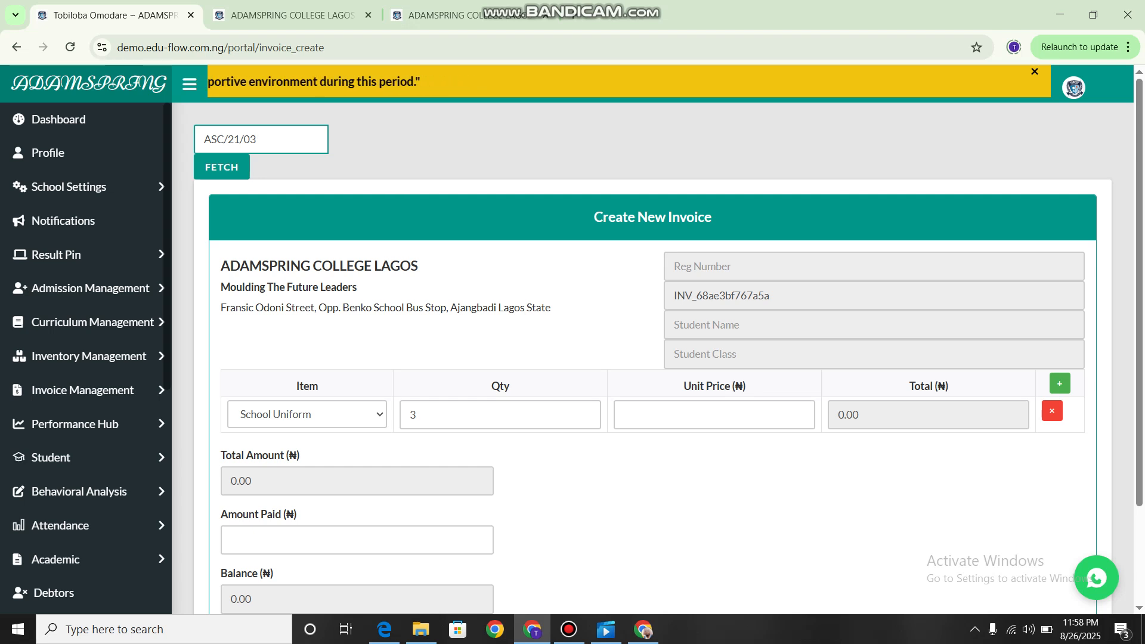
pyautogui.write('0')
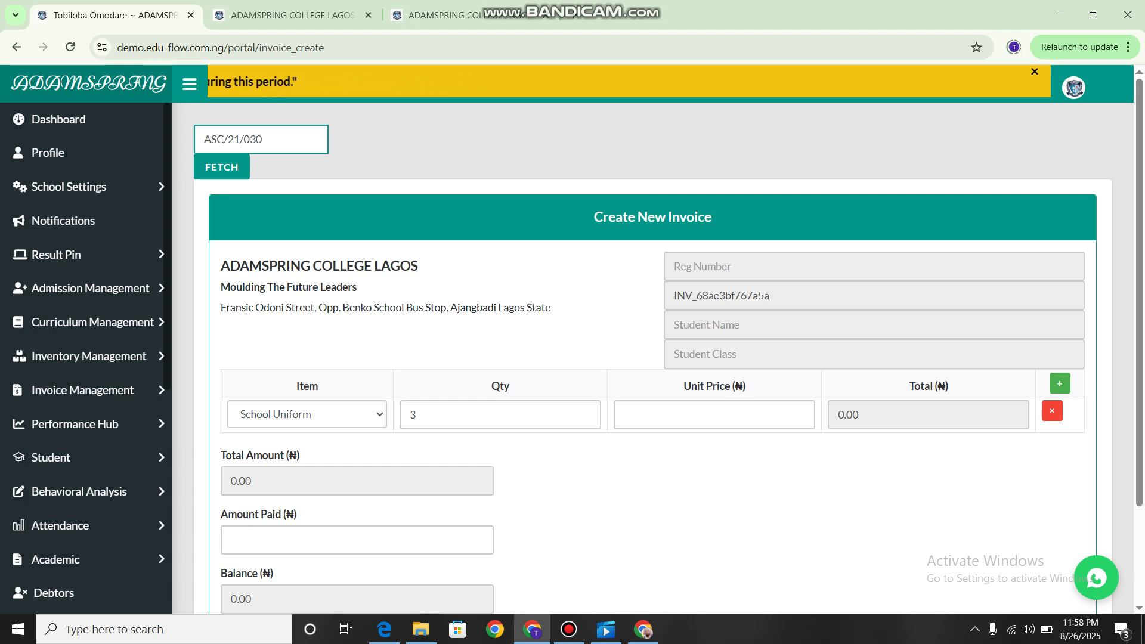
pyautogui.press('Return')
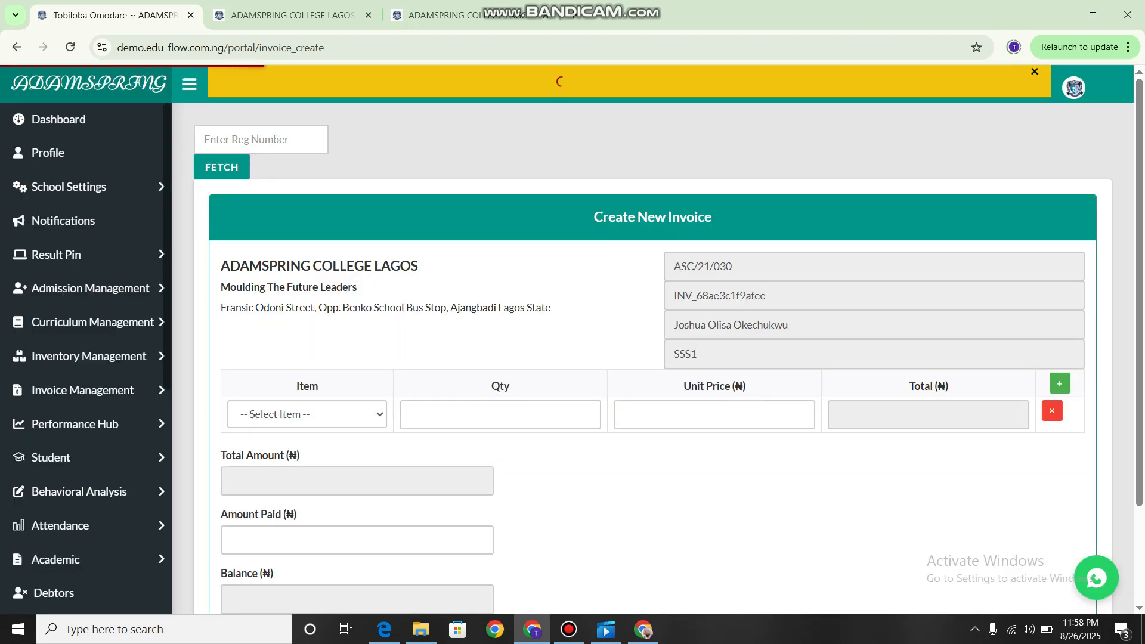
# Fill the fetched student's invoice line with School Uniform, a quantity of 3 and a unit price of 300.
pyautogui.scroll(-1, 668, 346)
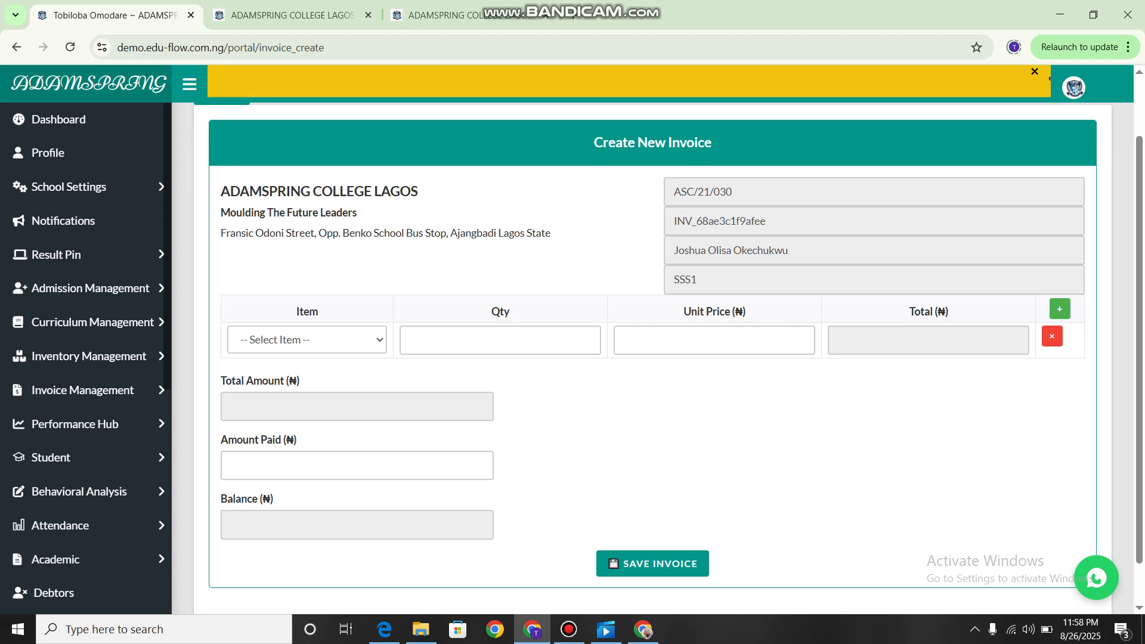
pyautogui.click(307, 340)
pyautogui.click(279, 421)
pyautogui.click(500, 340)
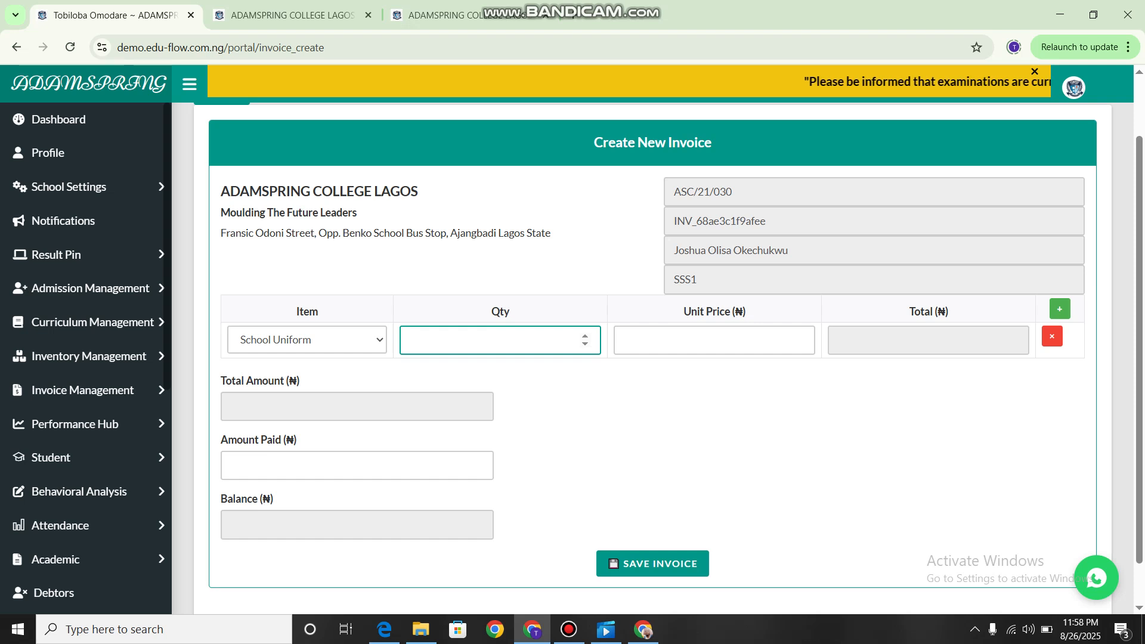
pyautogui.write('3')
pyautogui.click(715, 340)
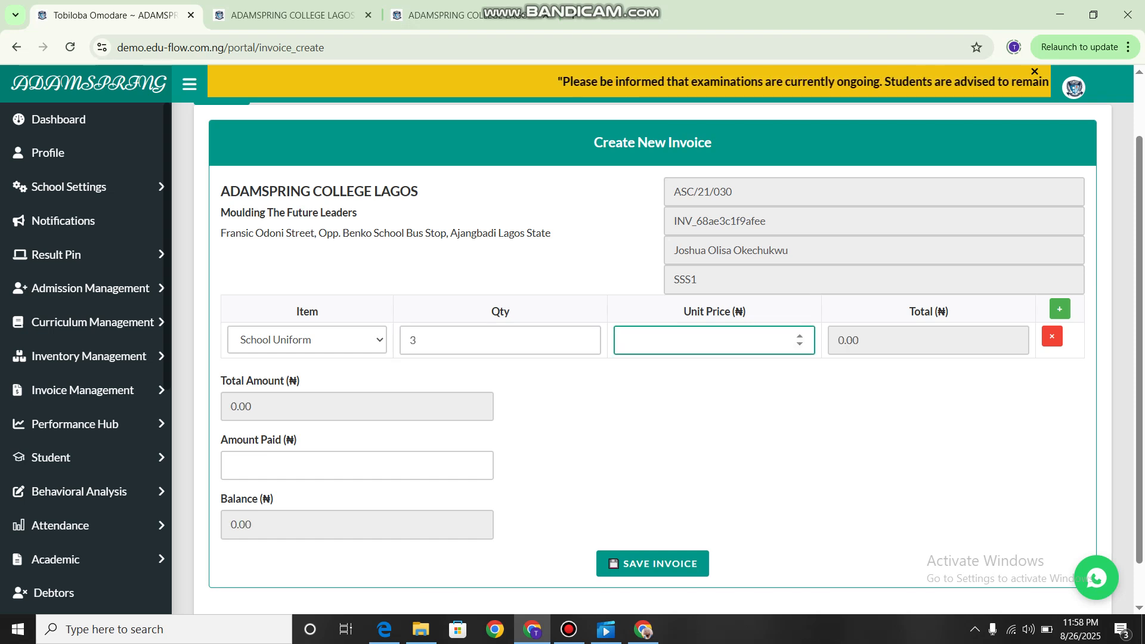
pyautogui.write('3')
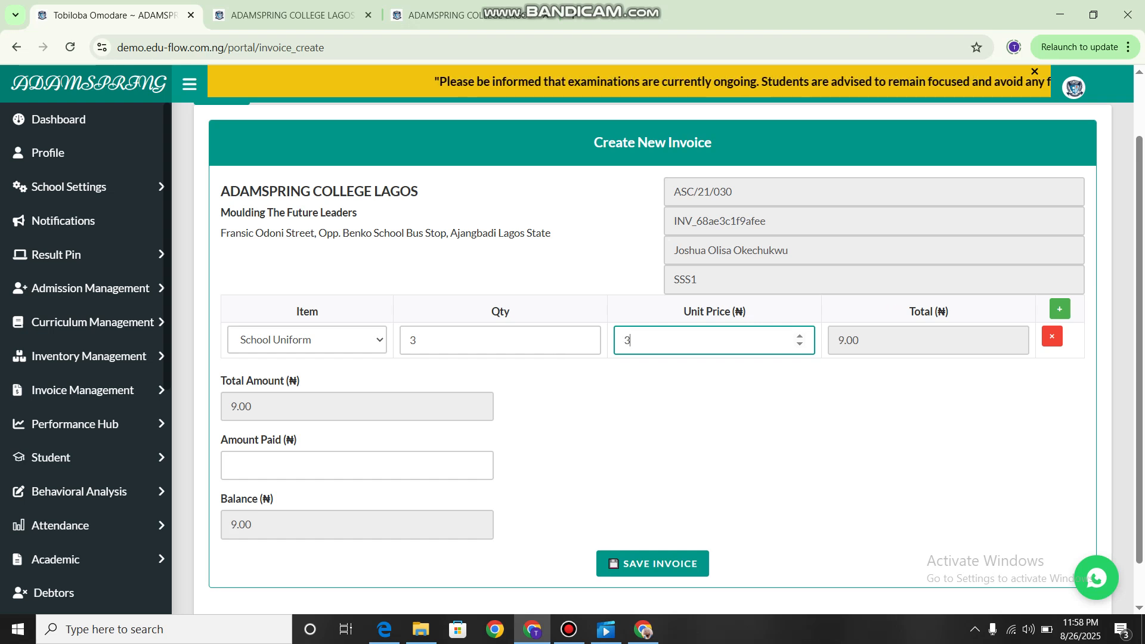
pyautogui.write('00')
pyautogui.click(674, 429)
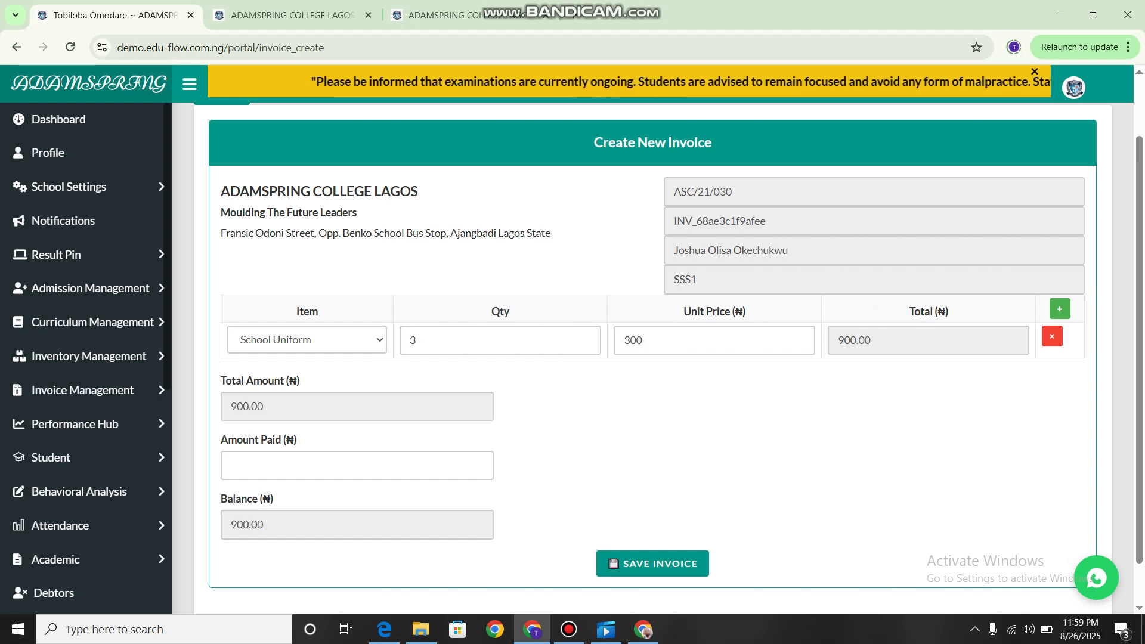
# Set the invoice's amount paid to 900 and save the invoice.
pyautogui.click(357, 465)
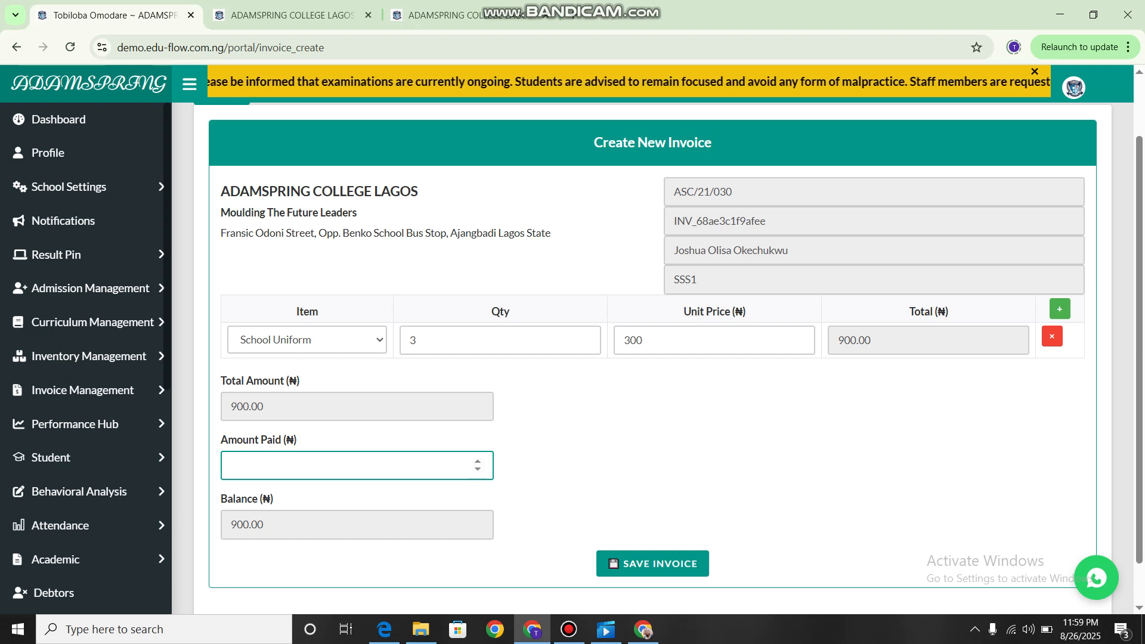
pyautogui.write('900')
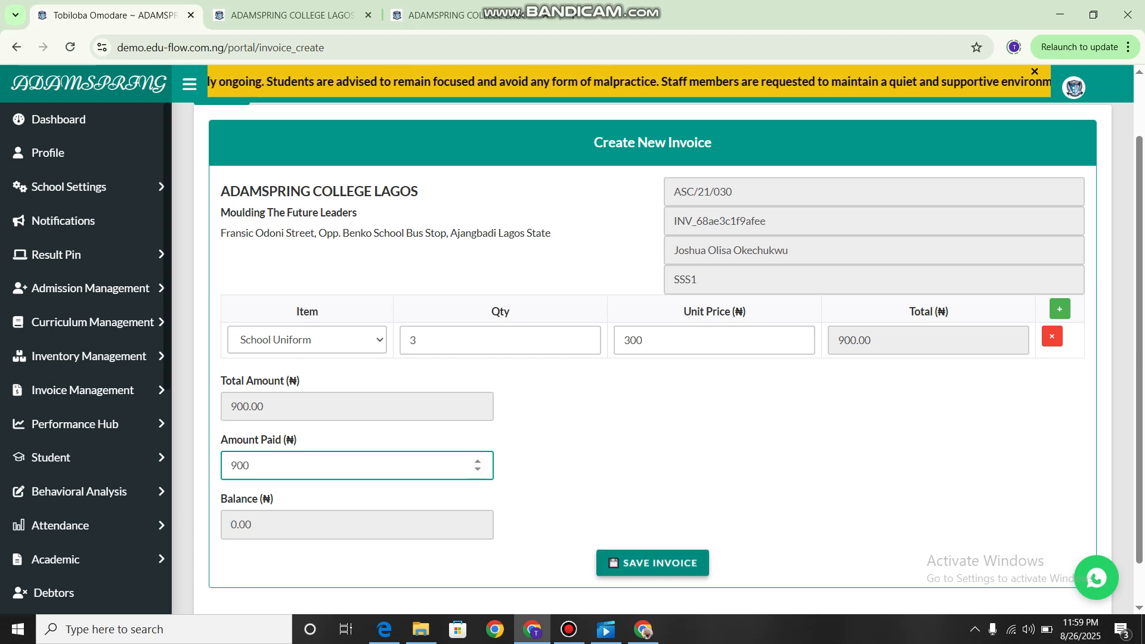
pyautogui.click(653, 564)
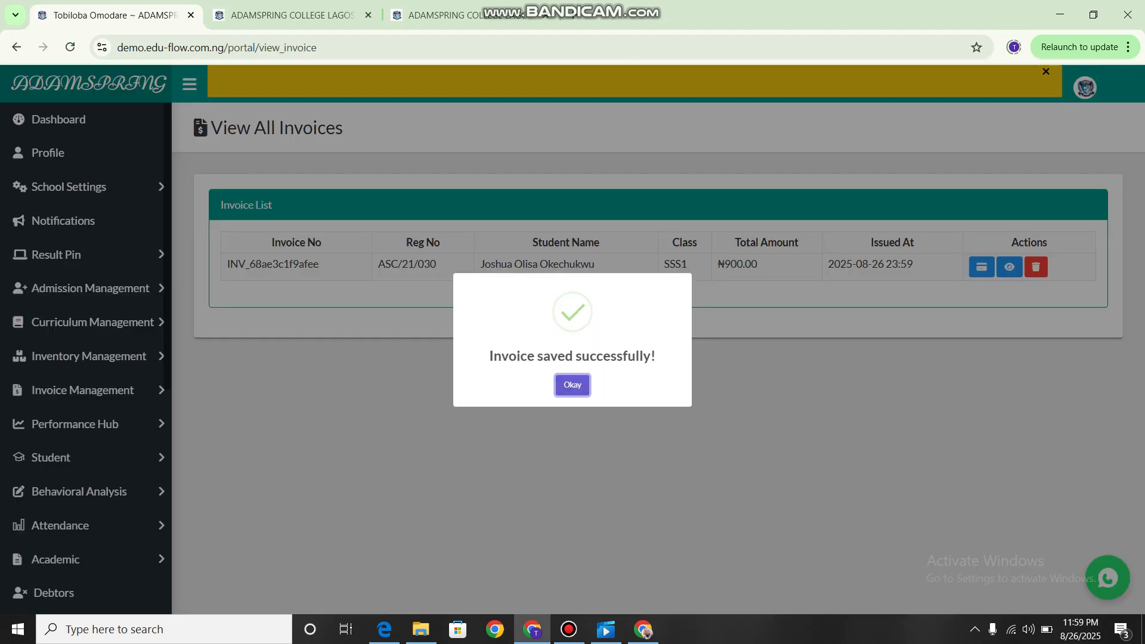
pyautogui.press('Return')
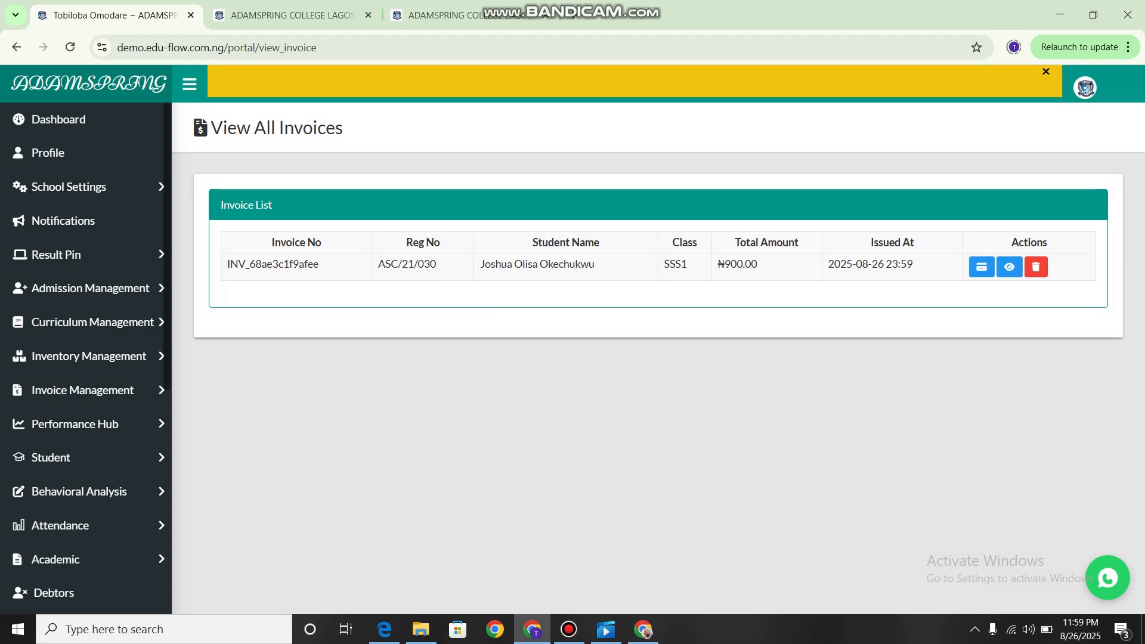
# Review the saved invoice's item details and its Continue Payment form, closing both without paying.
pyautogui.click(1009, 266)
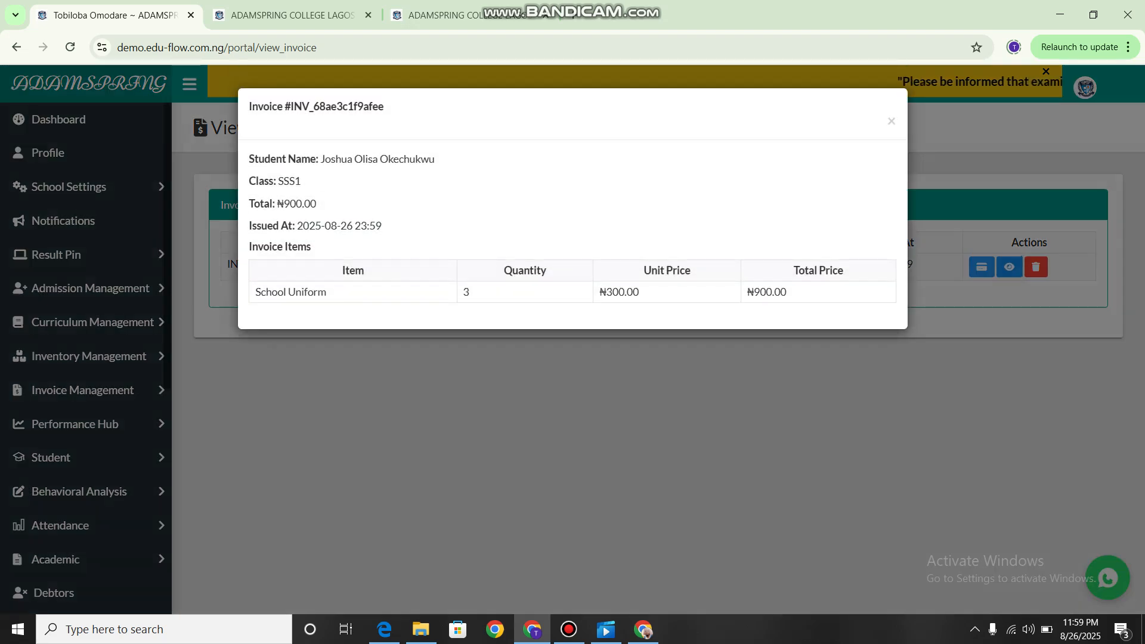
pyautogui.press('Escape')
pyautogui.click(981, 267)
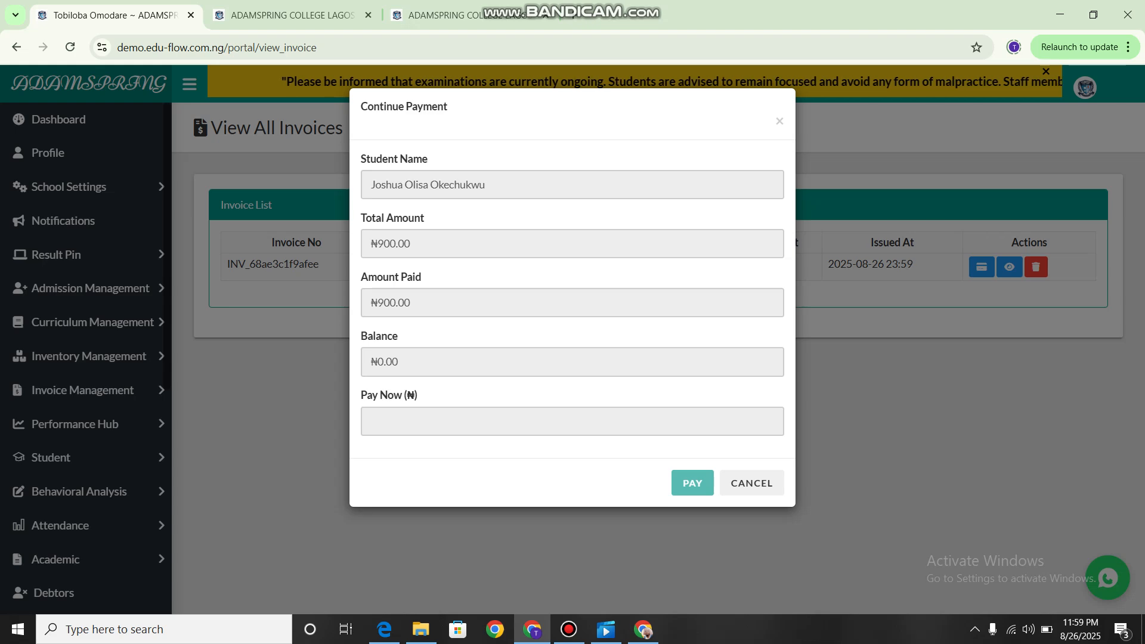
pyautogui.click(751, 483)
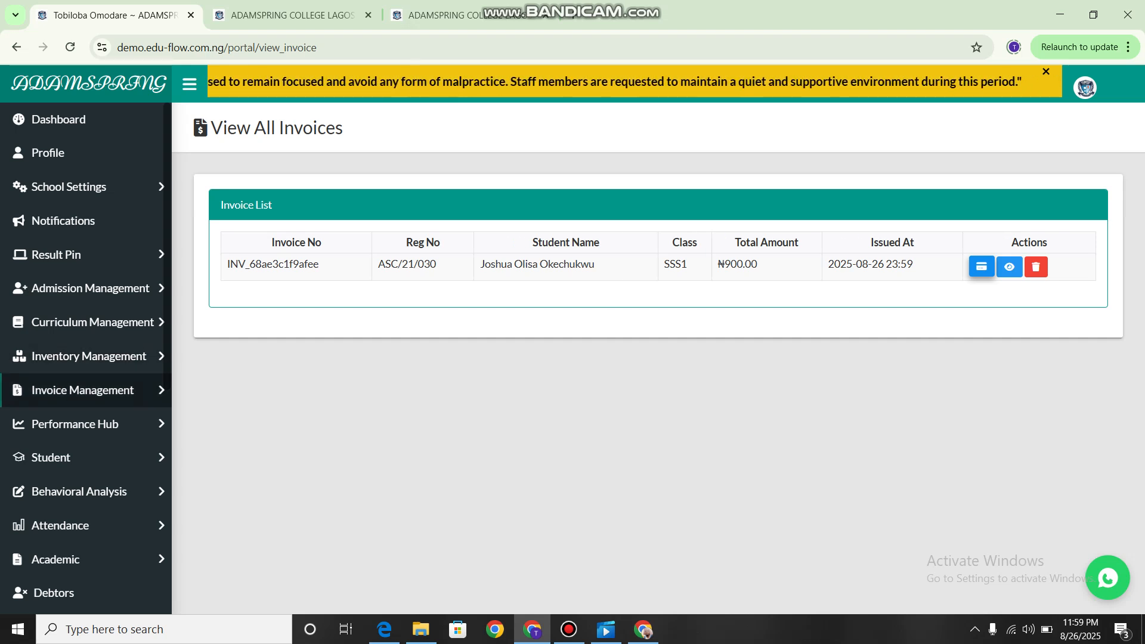
# Open the Performance Hub's class performance page, dismiss the chart notice and examine the Pass and Fail chart.
pyautogui.scroll(-2, 86, 418)
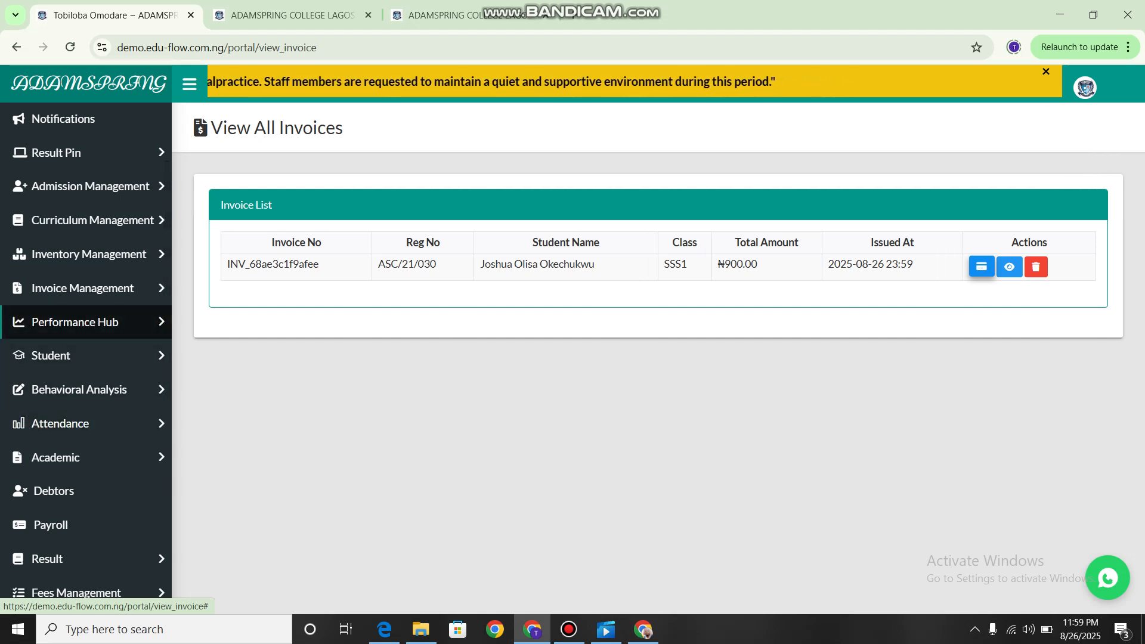
pyautogui.click(74, 322)
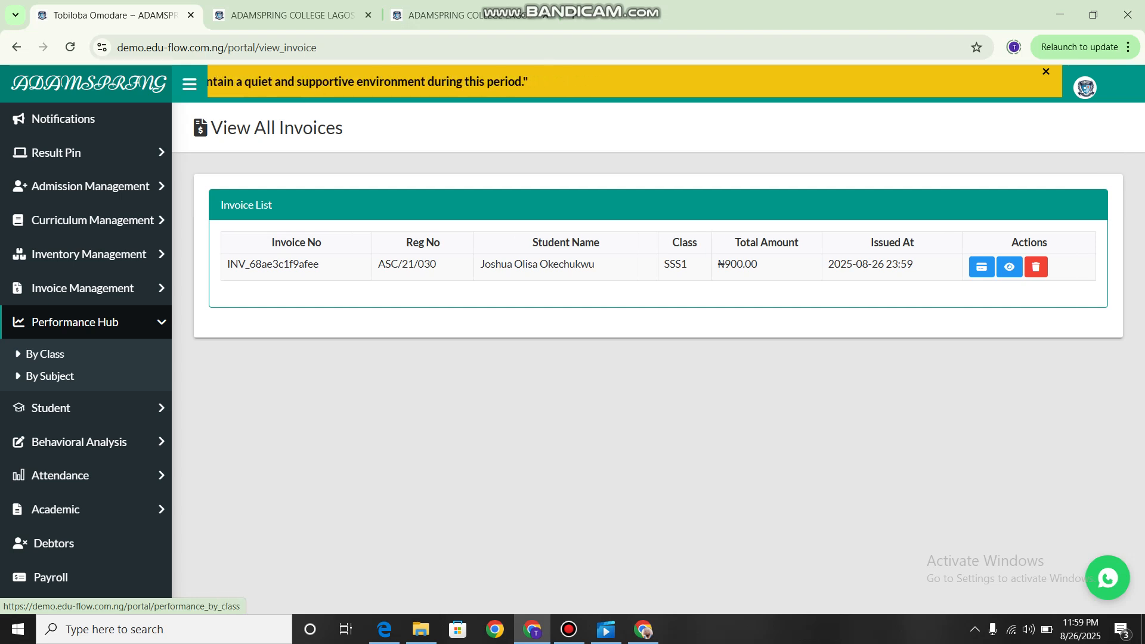
pyautogui.click(44, 354)
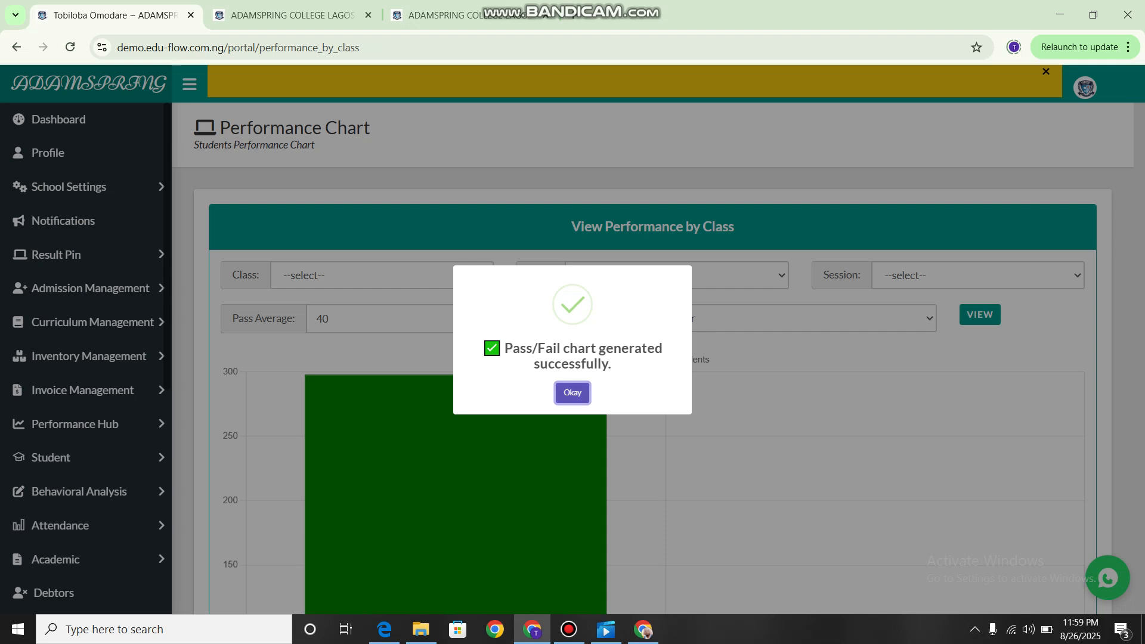
pyautogui.click(573, 393)
pyautogui.scroll(-1, 572, 393)
pyautogui.scroll(-3, 573, 393)
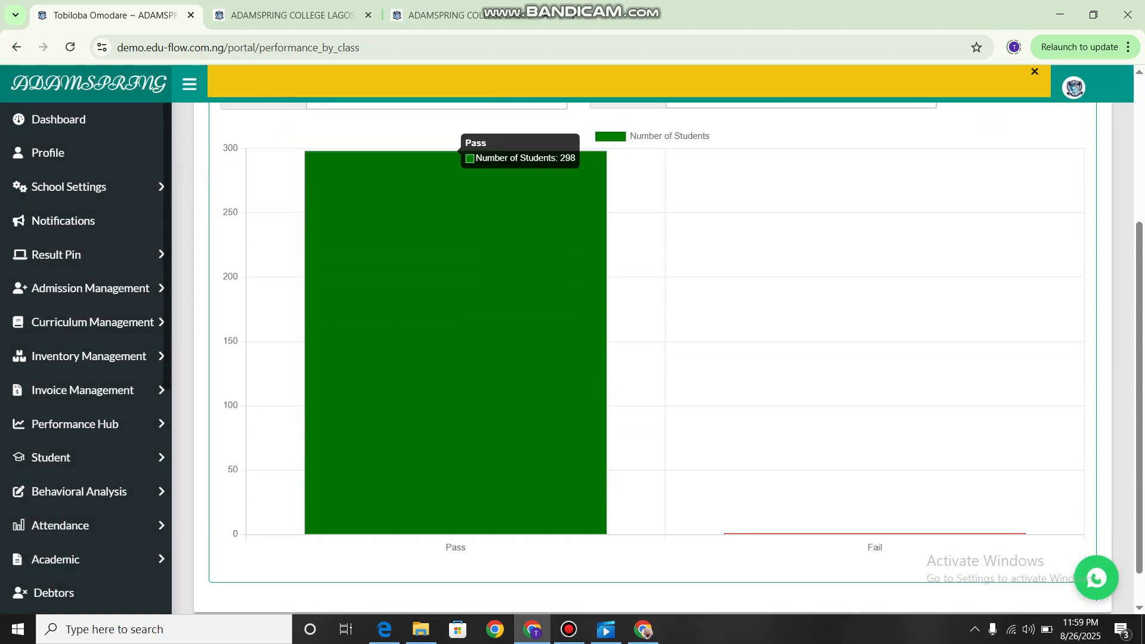
# Review the Bar, Pie and Line chart type options for the class performance chart.
pyautogui.scroll(2, 572, 393)
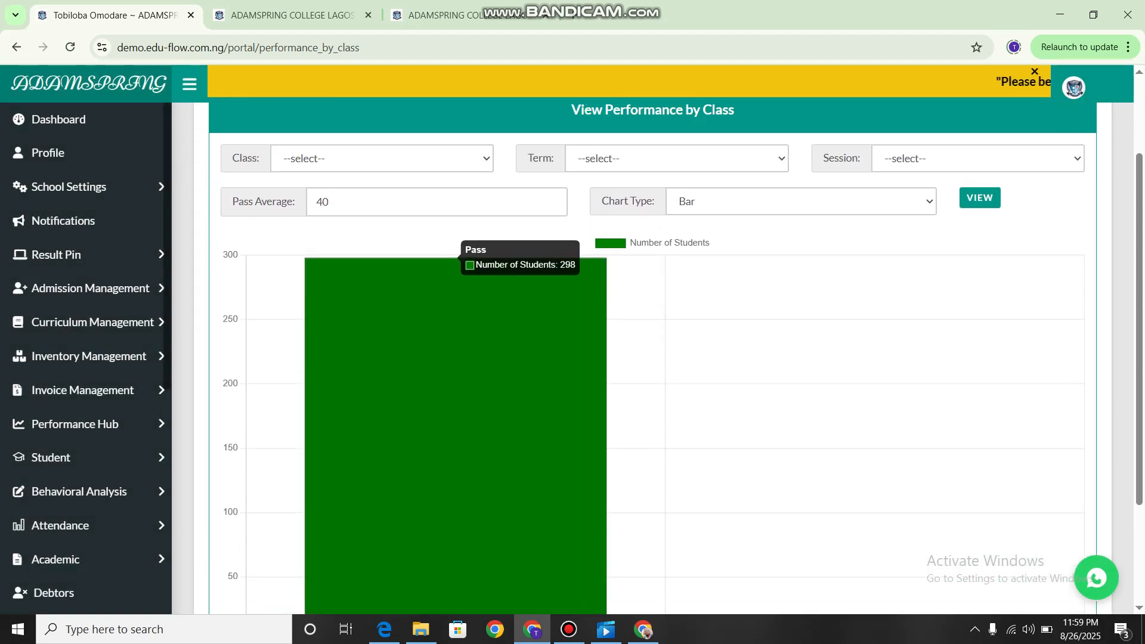
pyautogui.click(801, 202)
pyautogui.press('Down')
pyautogui.press('Down')
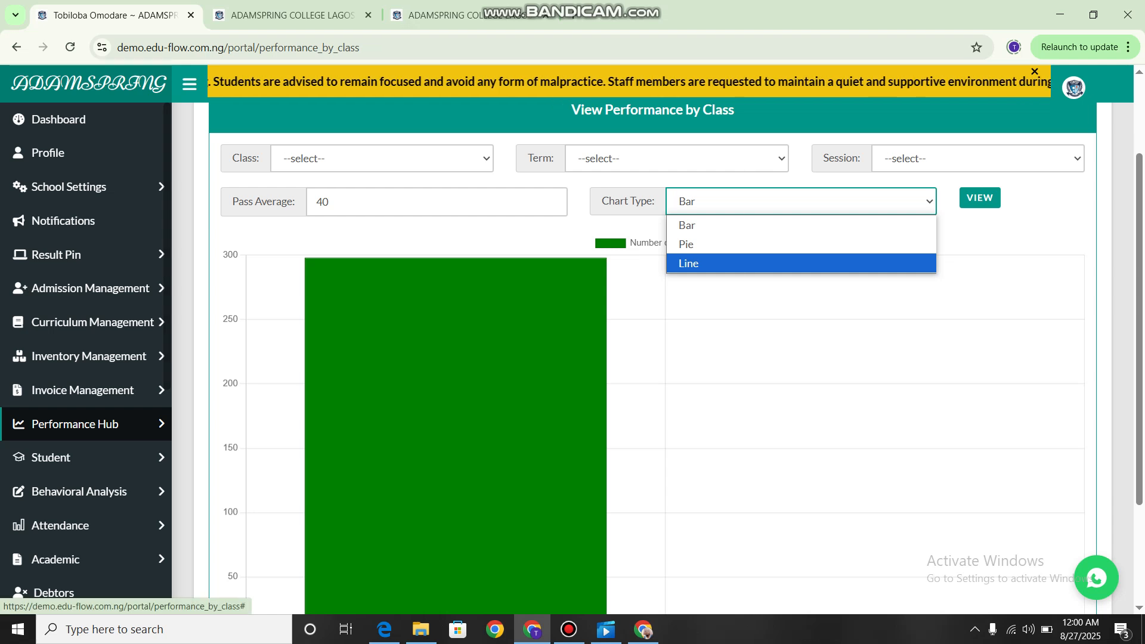
pyautogui.scroll(-2, 89, 424)
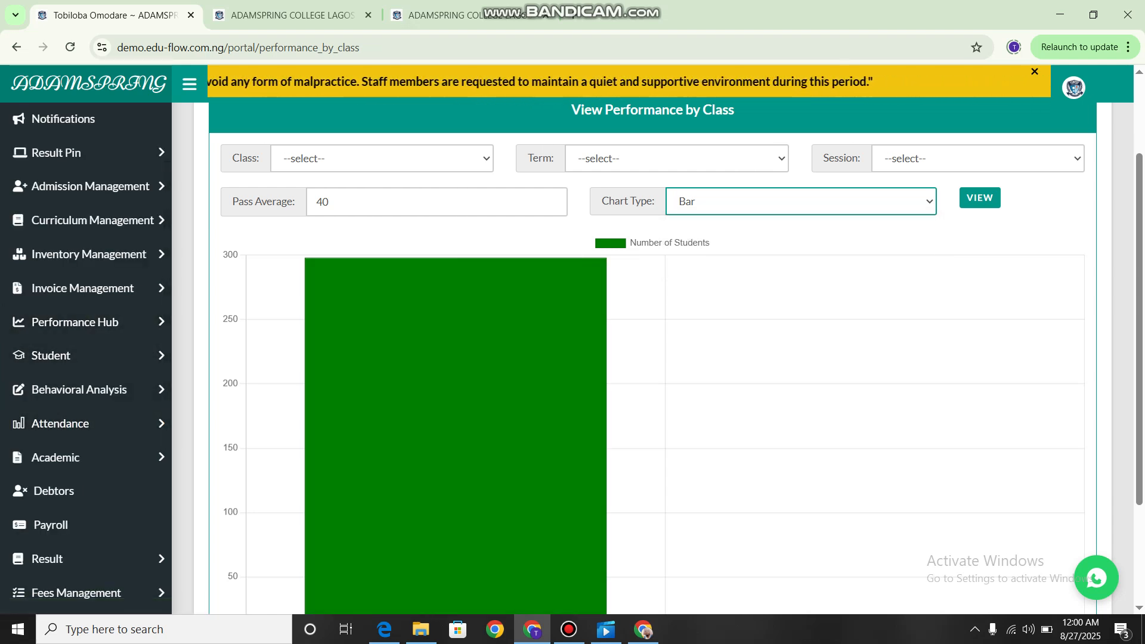
pyautogui.scroll(2, 90, 221)
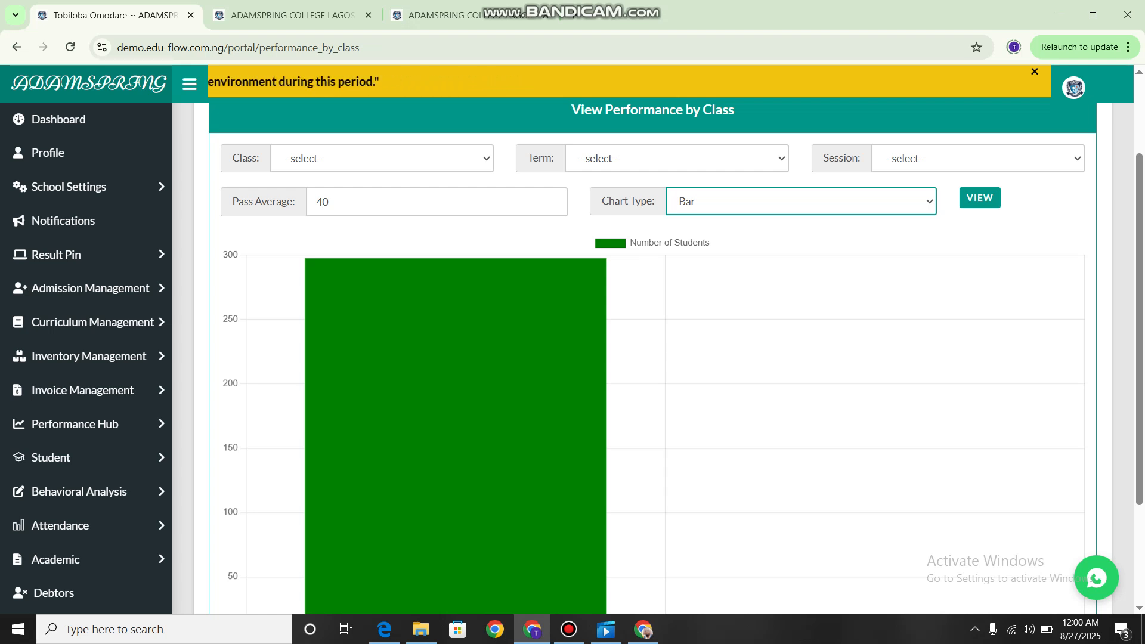
pyautogui.scroll(-2, 89, 391)
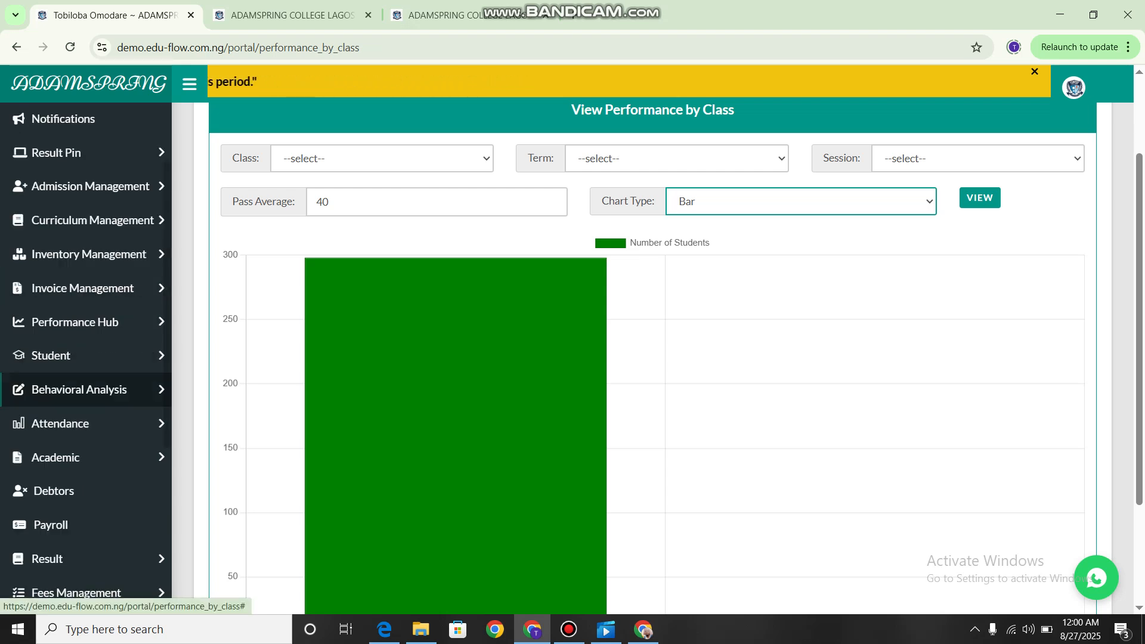